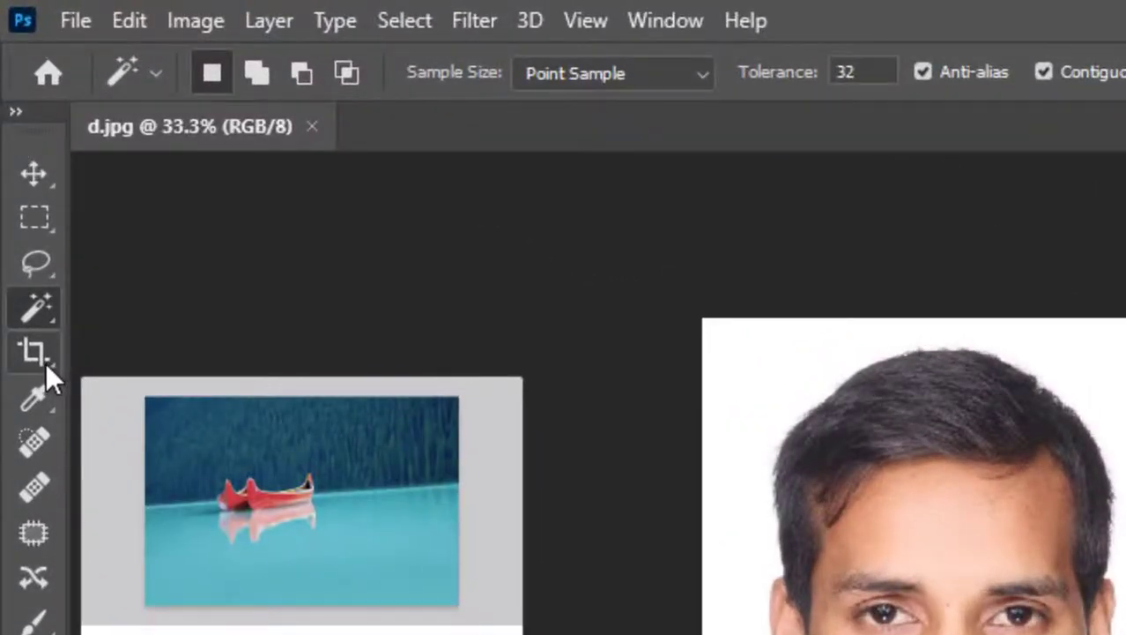
# - Set the Crop tool to 40 mm wide by 50 mm high at 300 px/in
pyautogui.click(17, 167)
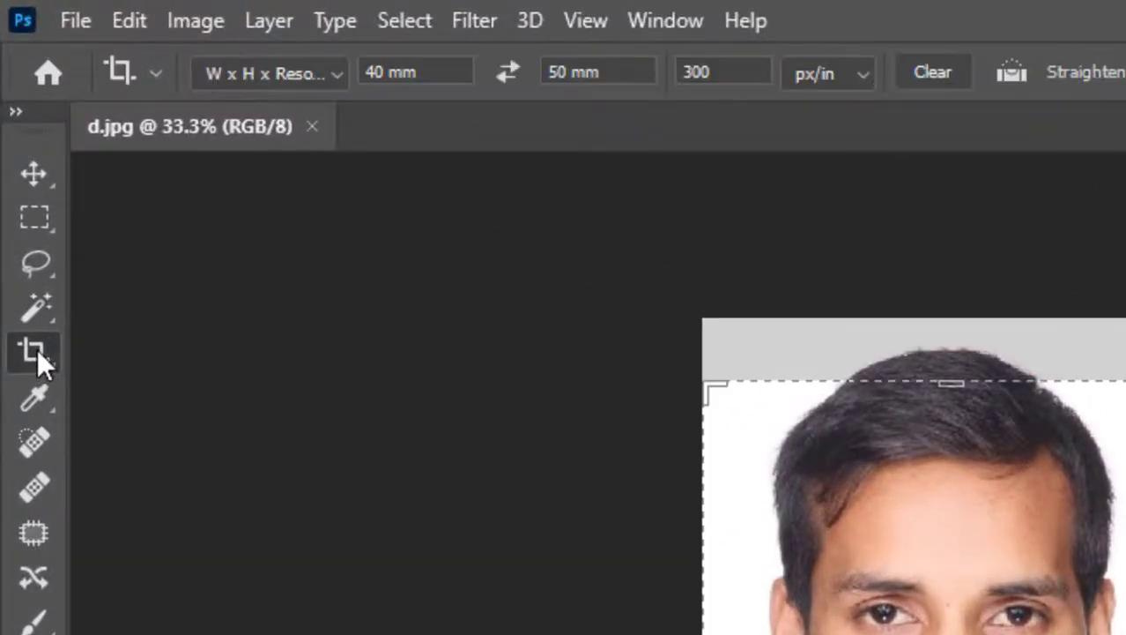
pyautogui.click(37, 349)
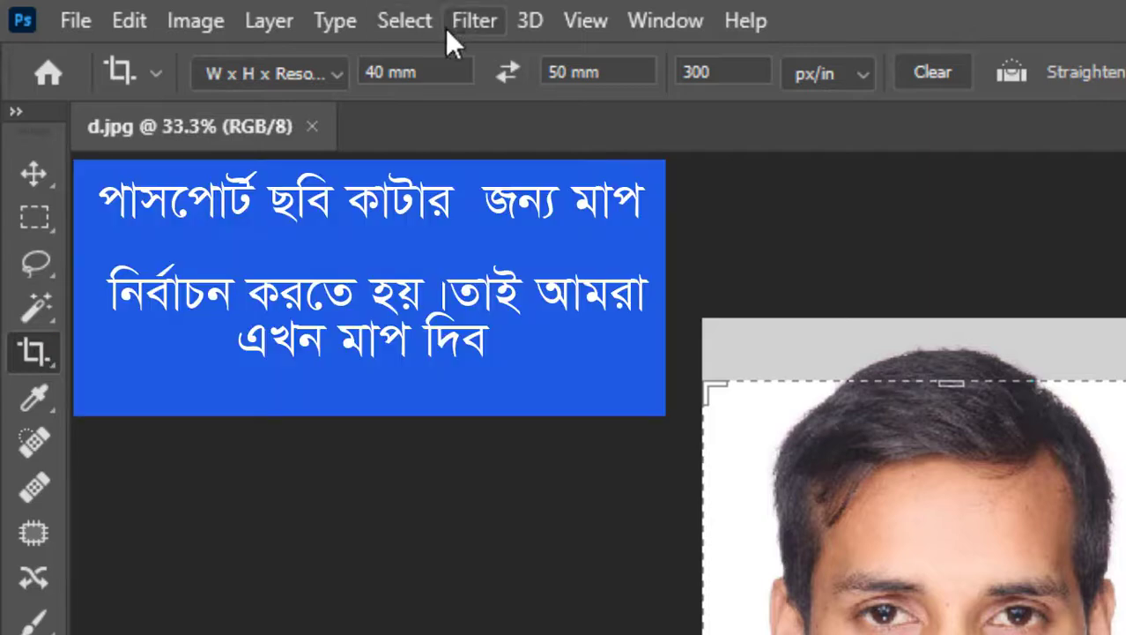
pyautogui.moveTo(442, 73); pyautogui.dragTo(315, 75)
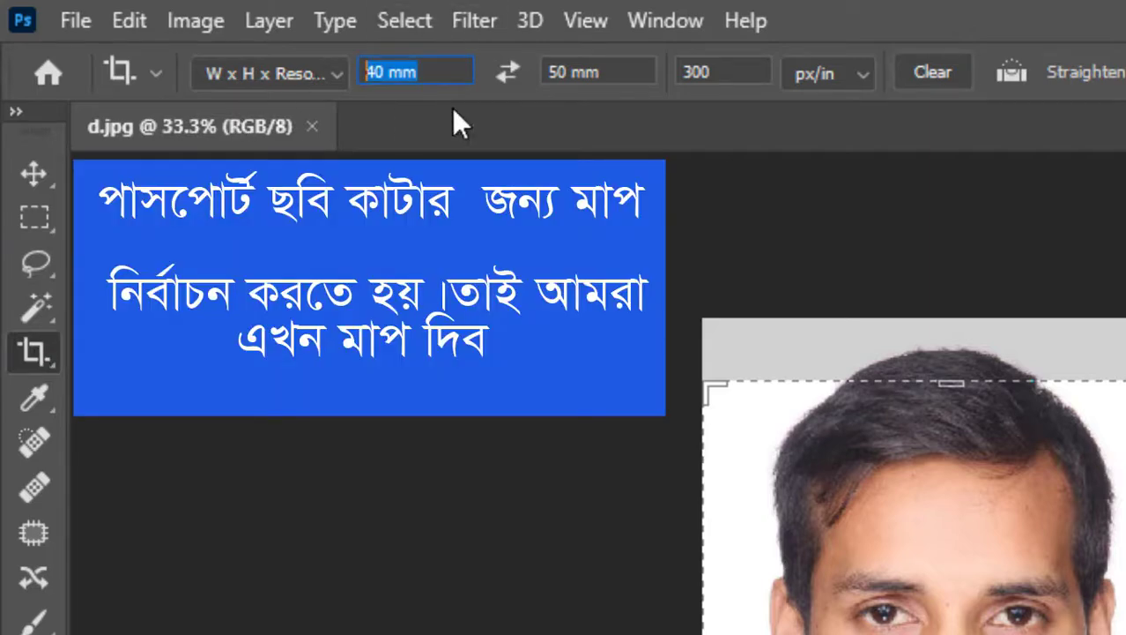
pyautogui.write('40mm')
pyautogui.press('Tab')
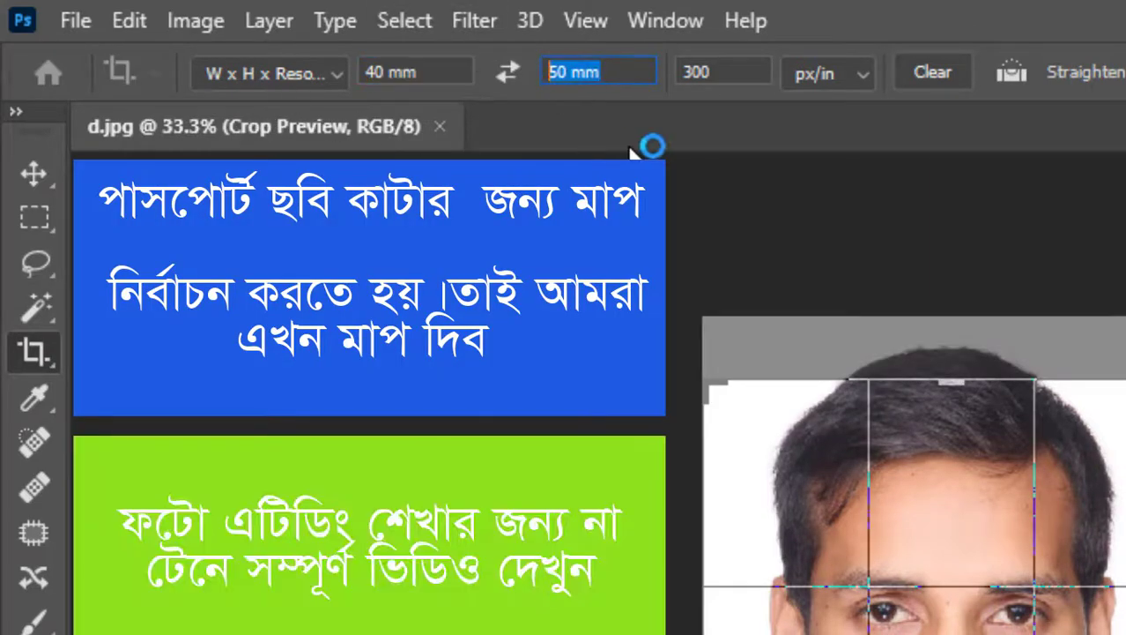
pyautogui.write('50 ')
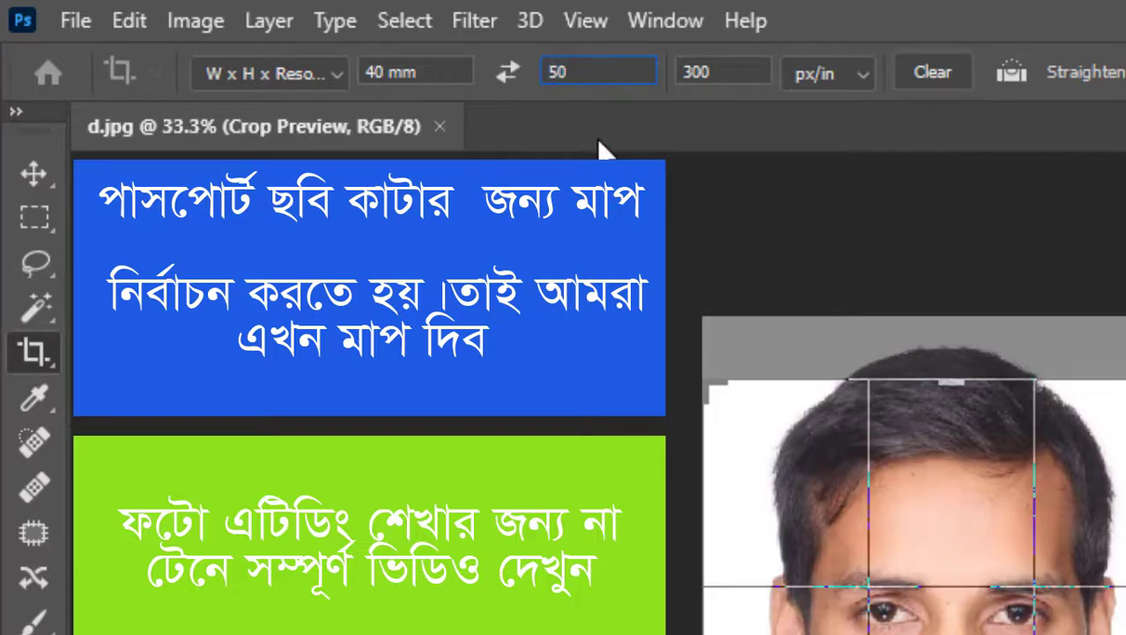
pyautogui.write('mm')
pyautogui.press('Tab')
pyautogui.write('300')
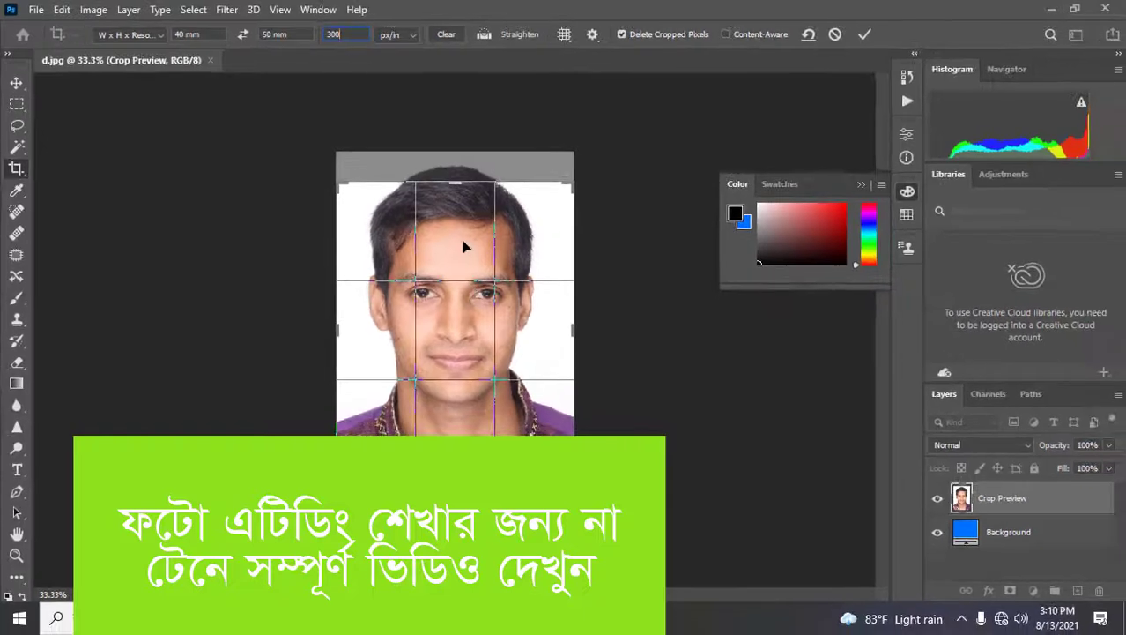
# - Crop d.jpg to a passport portrait framing the man's head and shoulders, with a thin margin above the hair
pyautogui.moveTo(465, 247); pyautogui.dragTo(469, 261)
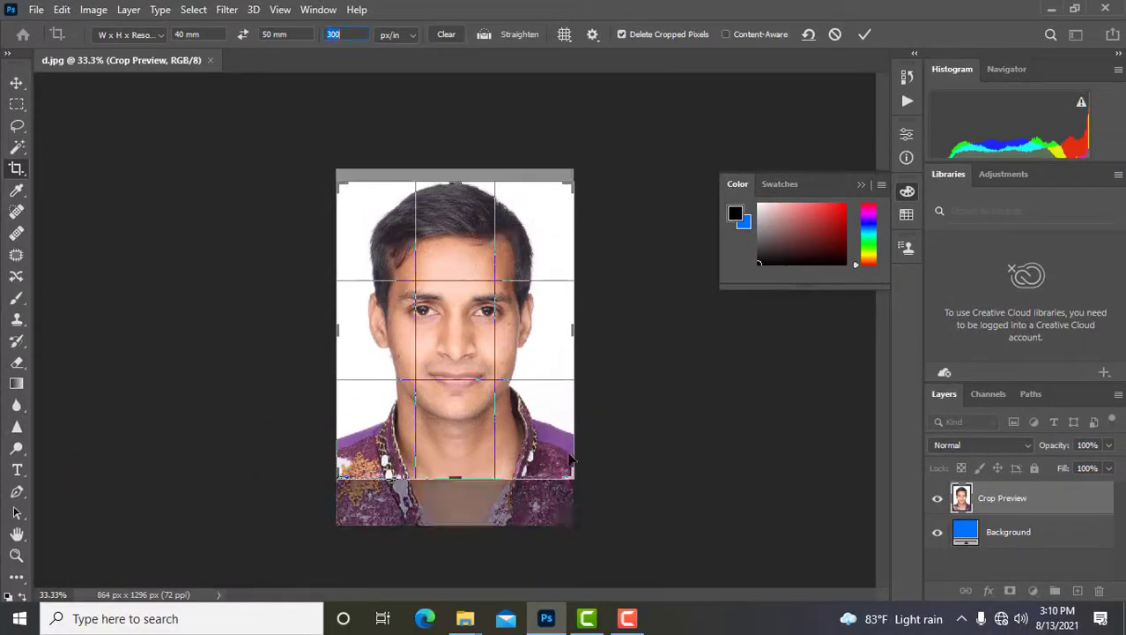
pyautogui.moveTo(572, 459); pyautogui.dragTo(565, 468)
pyautogui.moveTo(436, 229); pyautogui.dragTo(437, 224)
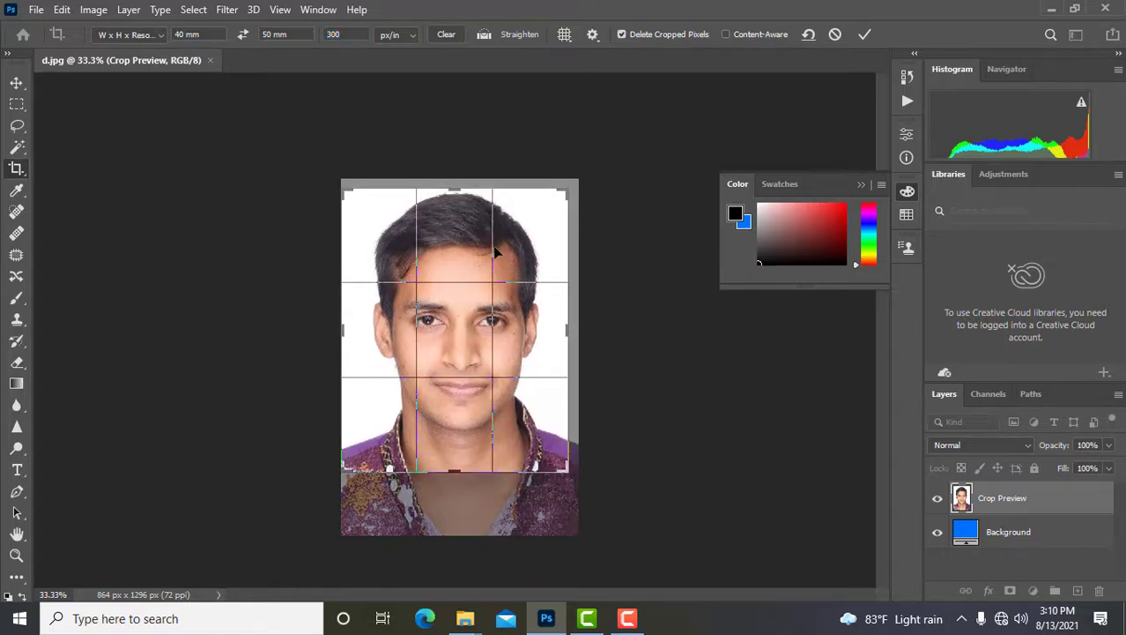
pyautogui.press('Return')
# - Select the white background around the man with the Magic Wand tool
pyautogui.hotkey('ctrl', '+')
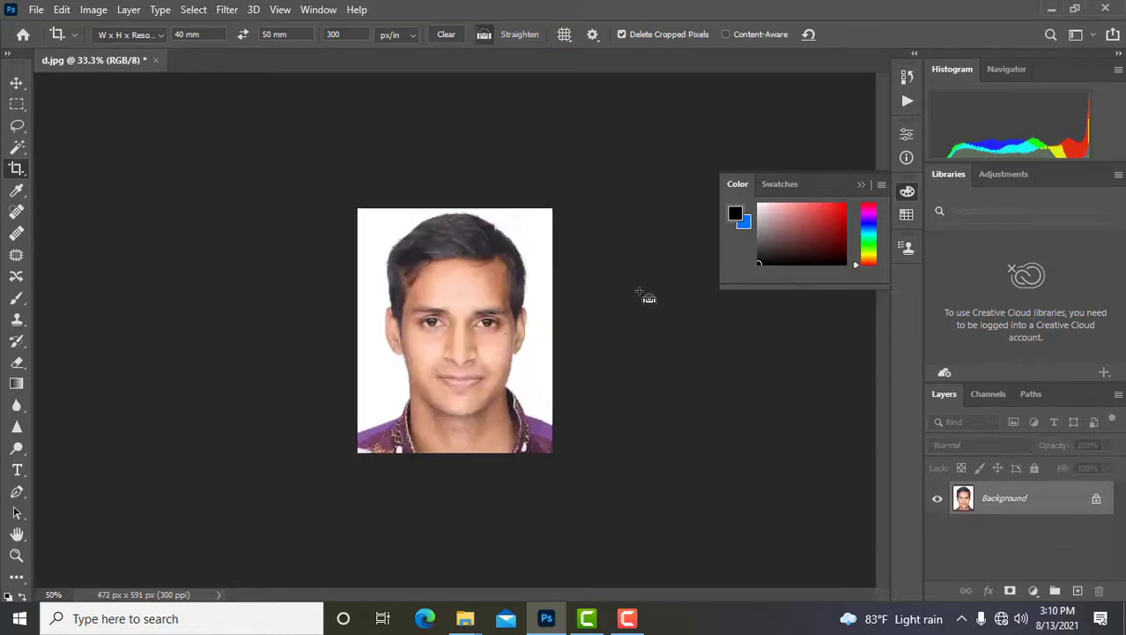
pyautogui.click(1005, 69)
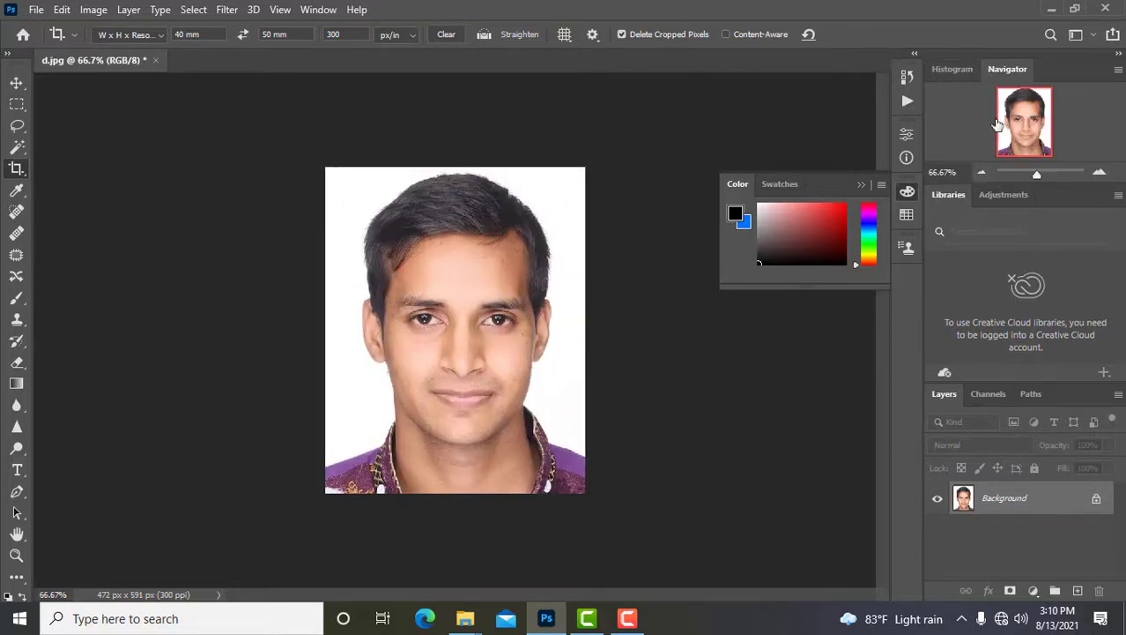
pyautogui.moveTo(1035, 170); pyautogui.dragTo(1033, 171)
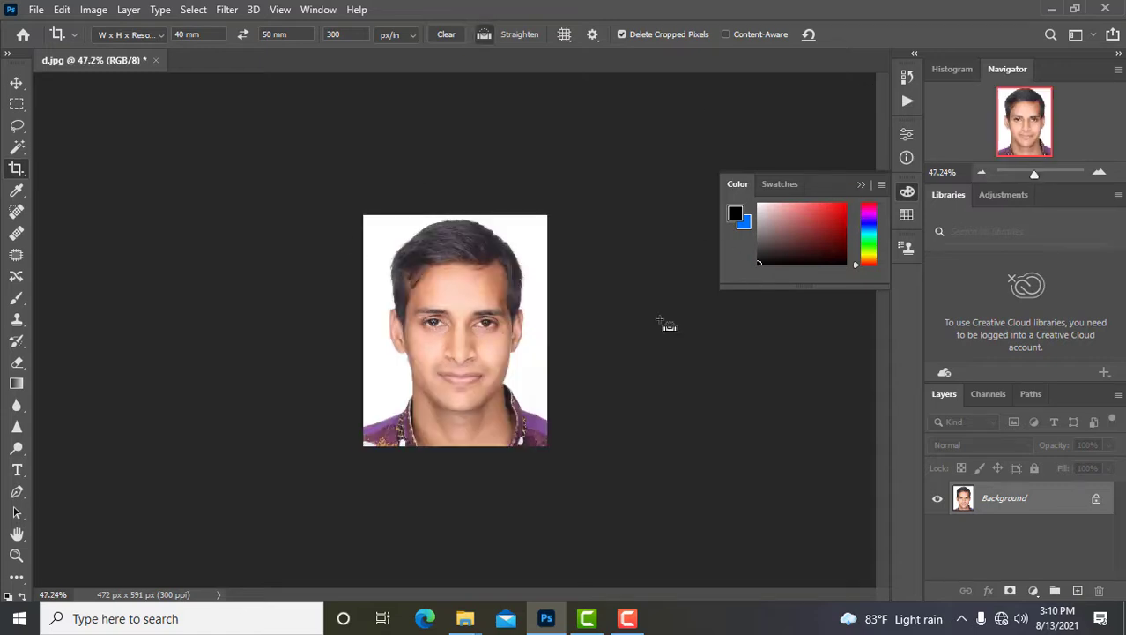
pyautogui.hotkey('ctrl', '+')
pyautogui.hotkey('ctrl', '+')
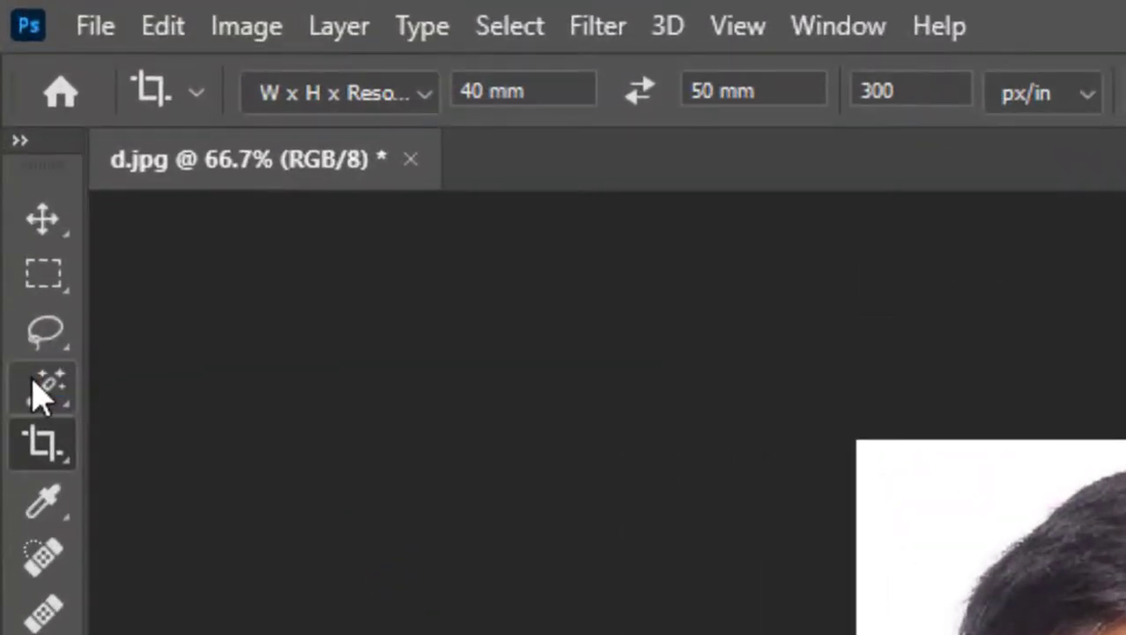
pyautogui.click(39, 394)
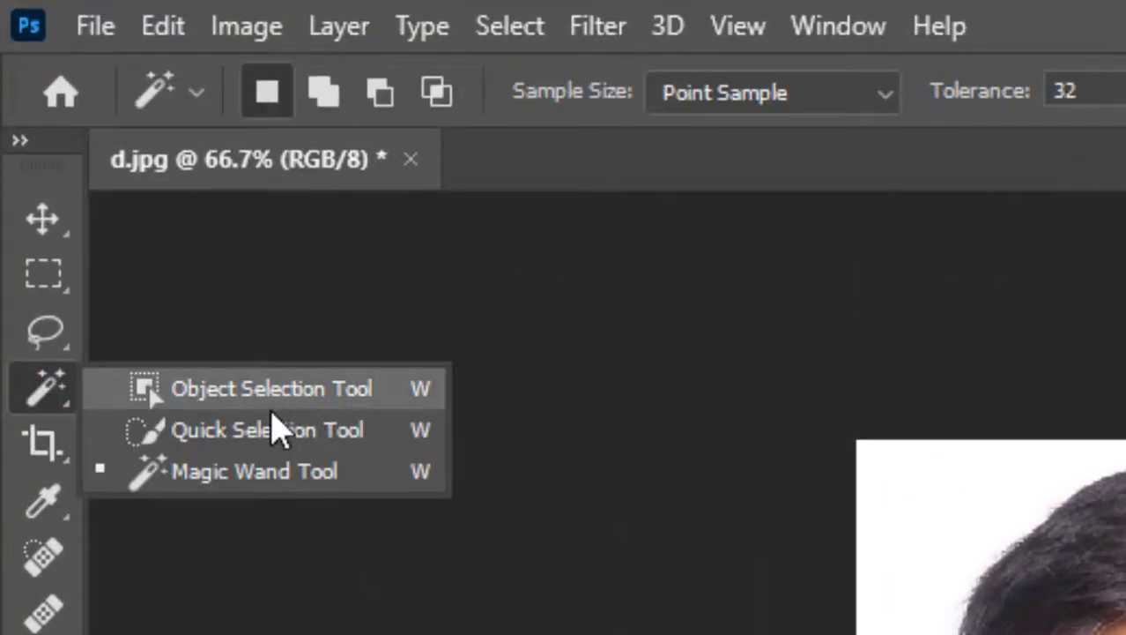
pyautogui.click(304, 472)
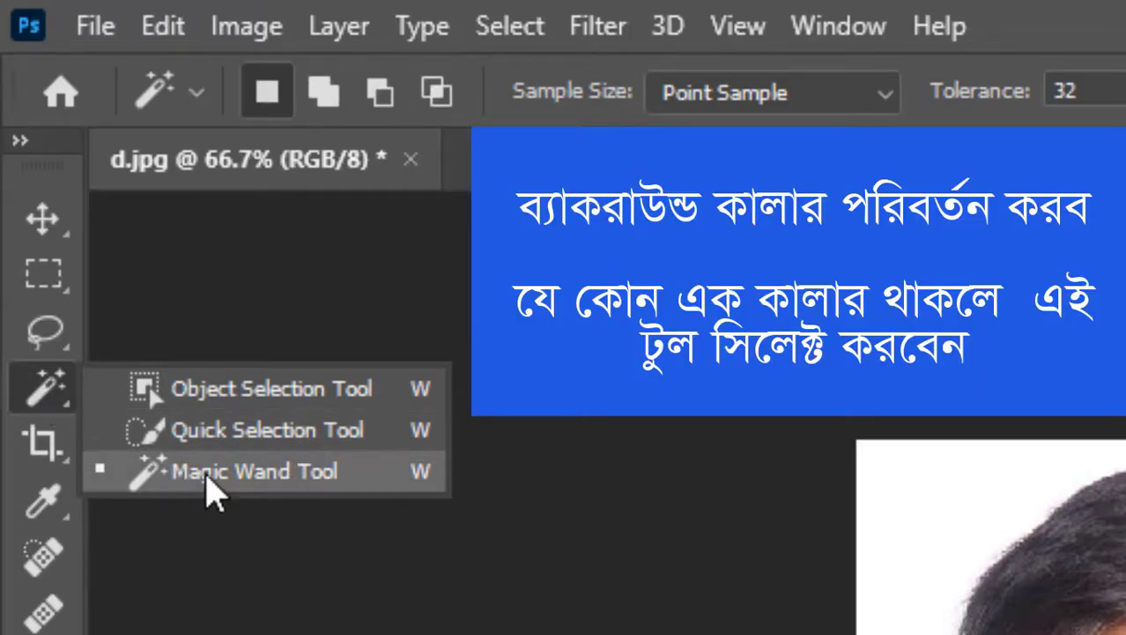
pyautogui.click(206, 473)
pyautogui.click(995, 495)
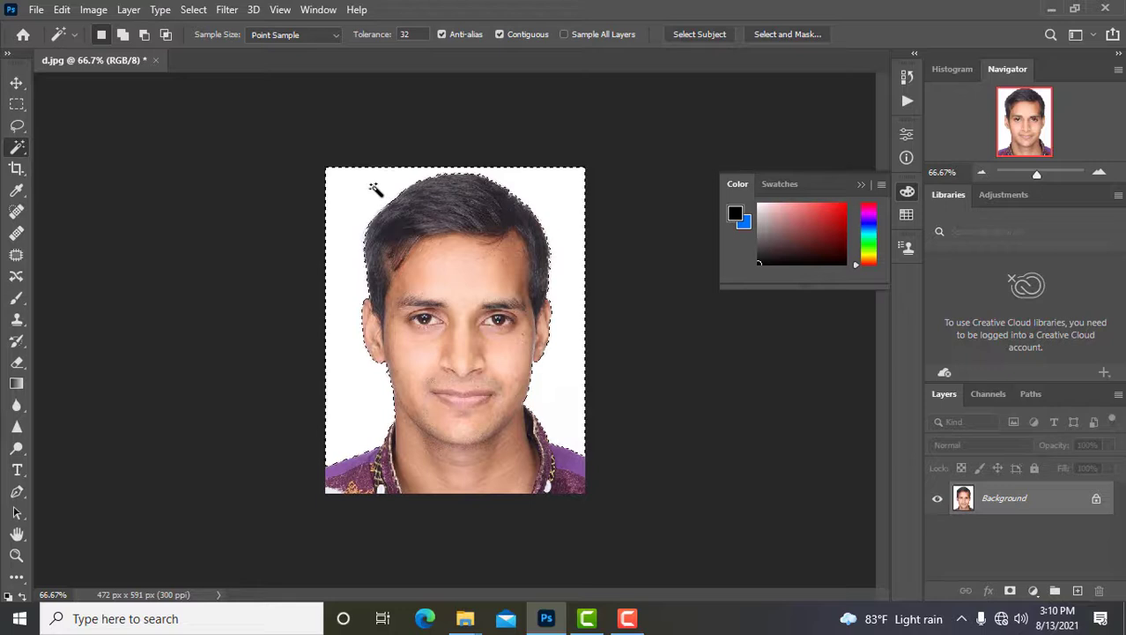
# - Feather the background selection by 1.6 pixels
pyautogui.rightClick(568, 210)
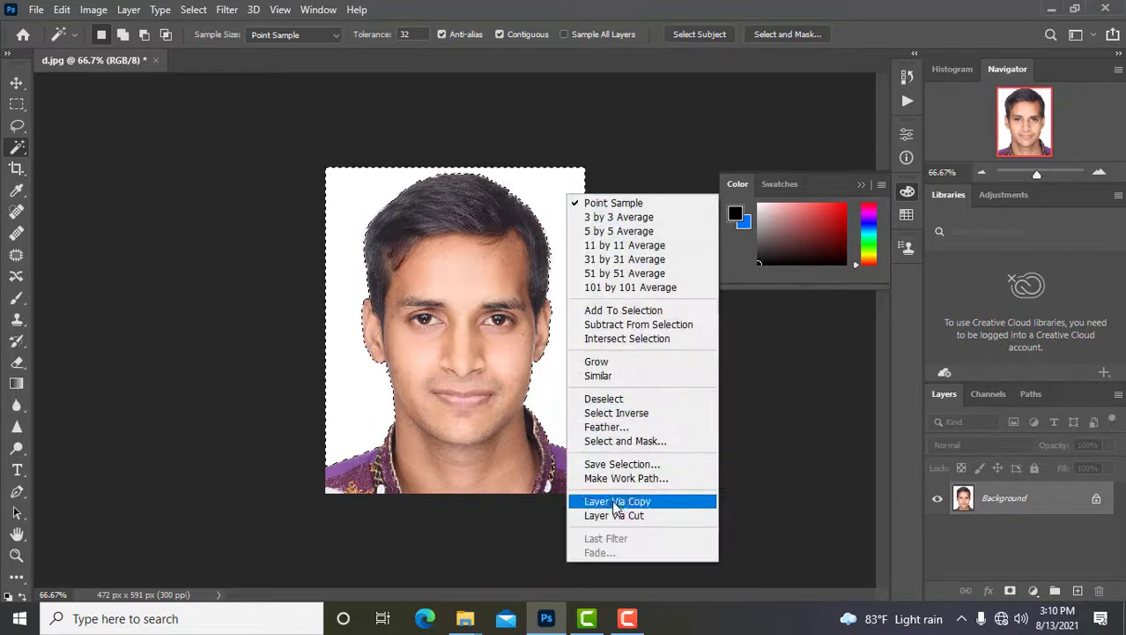
pyautogui.click(606, 427)
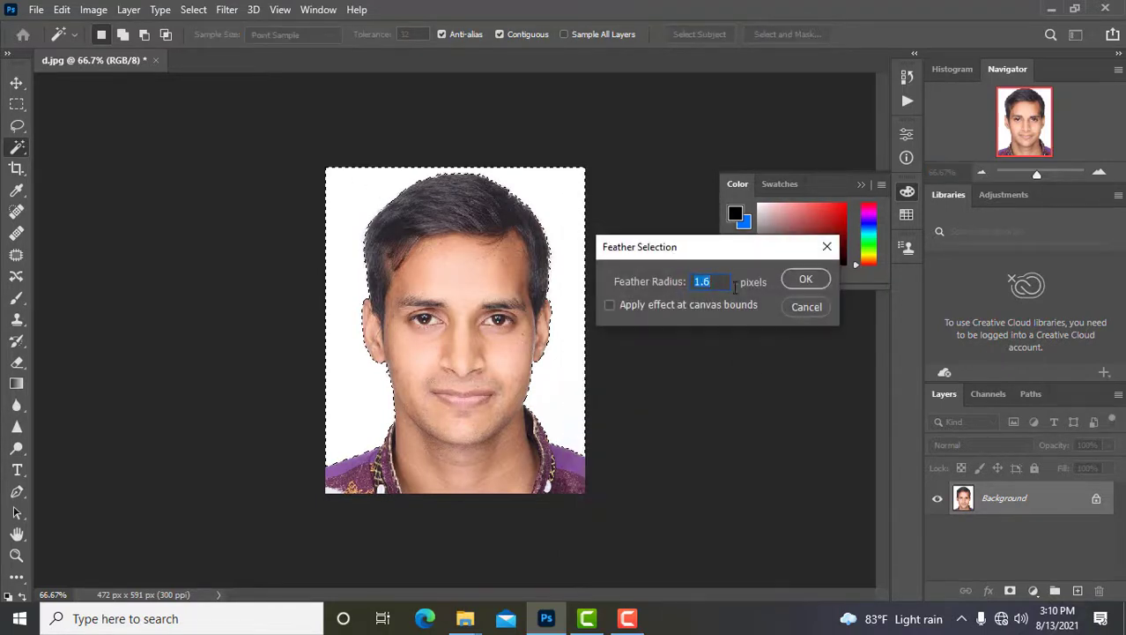
pyautogui.write('1.6')
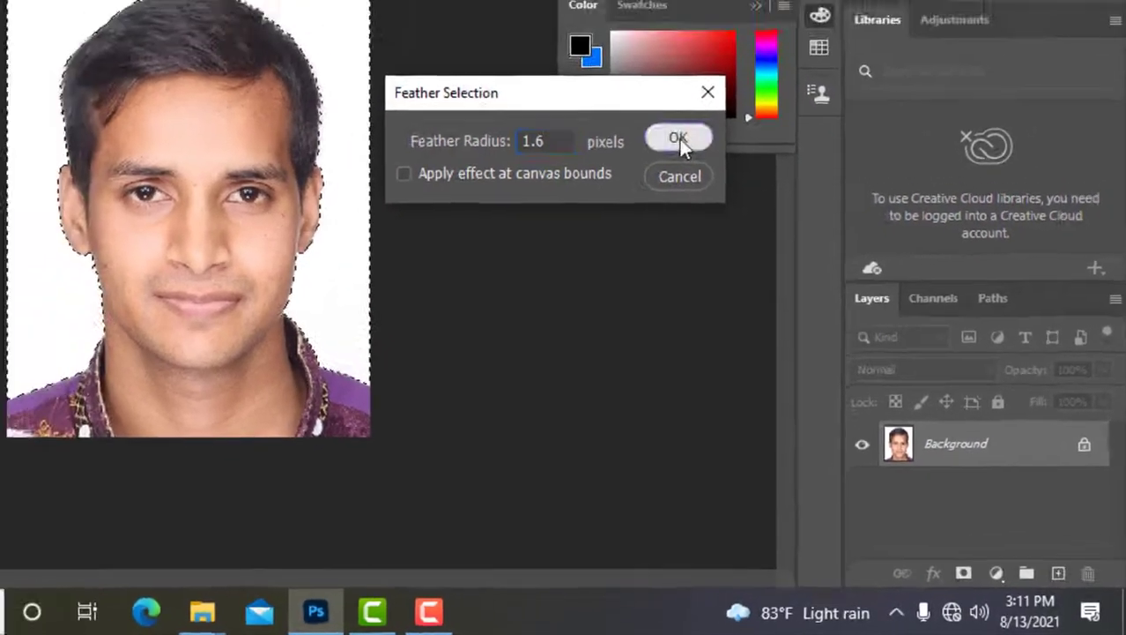
pyautogui.click(678, 138)
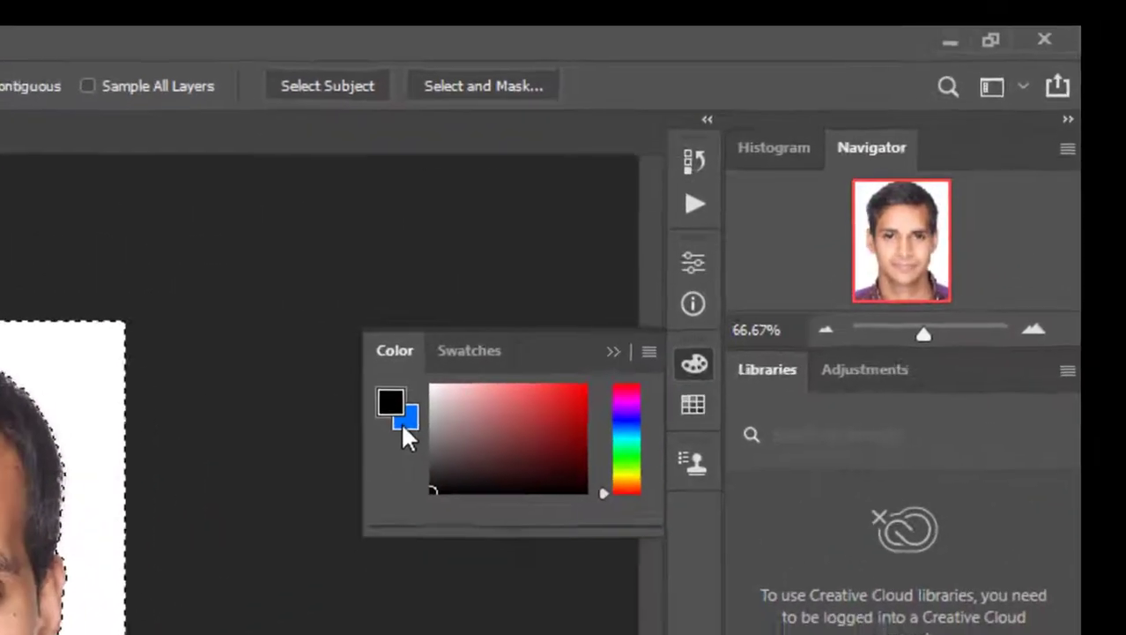
# - Set the background colour to bright cyan, 00d8ff
pyautogui.click(743, 224)
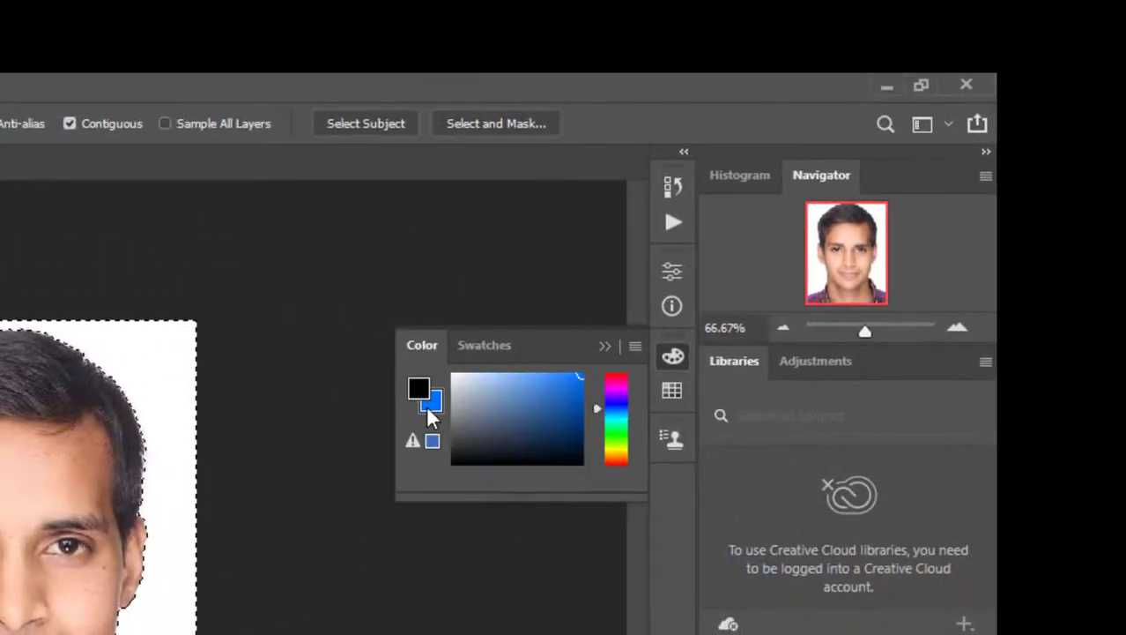
pyautogui.click(431, 412)
pyautogui.moveTo(691, 485); pyautogui.dragTo(749, 511)
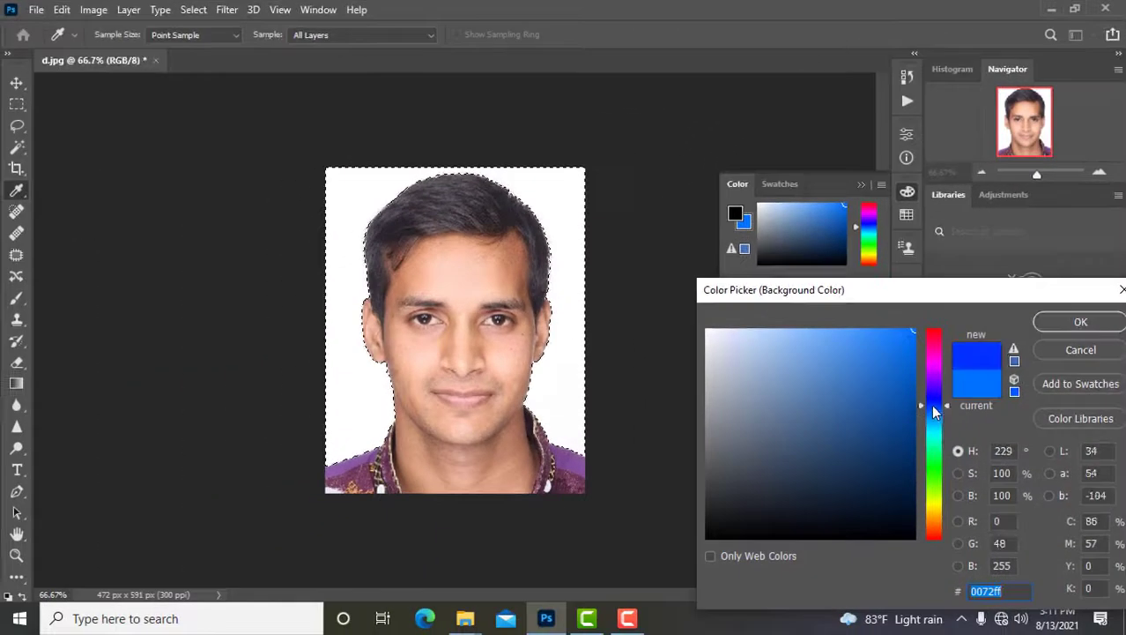
pyautogui.moveTo(934, 407); pyautogui.dragTo(938, 429)
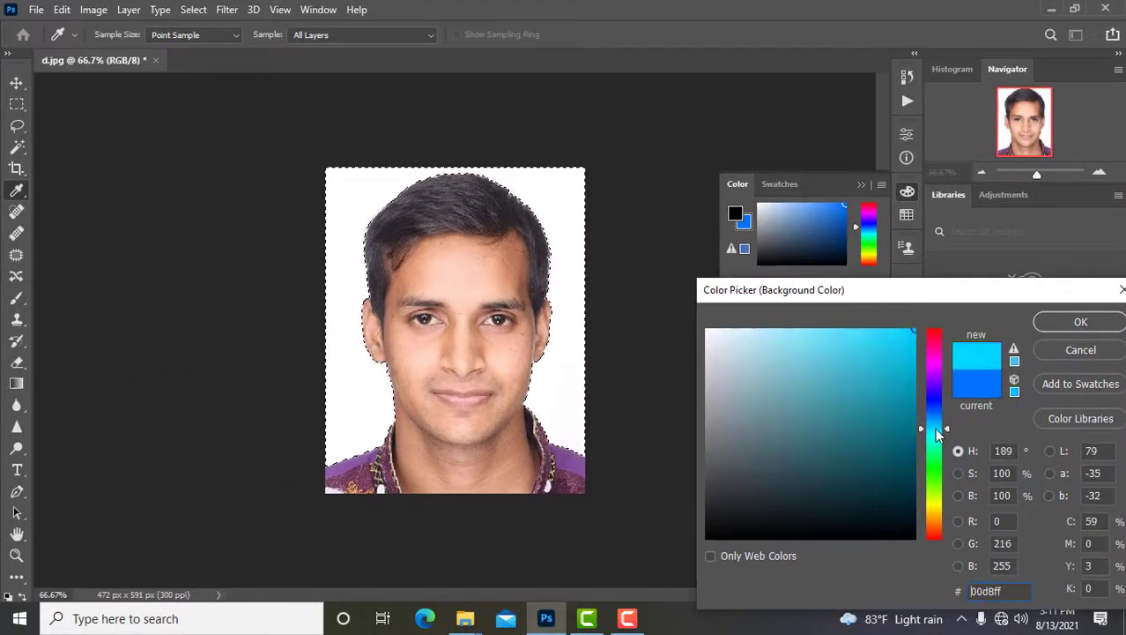
pyautogui.click(1079, 321)
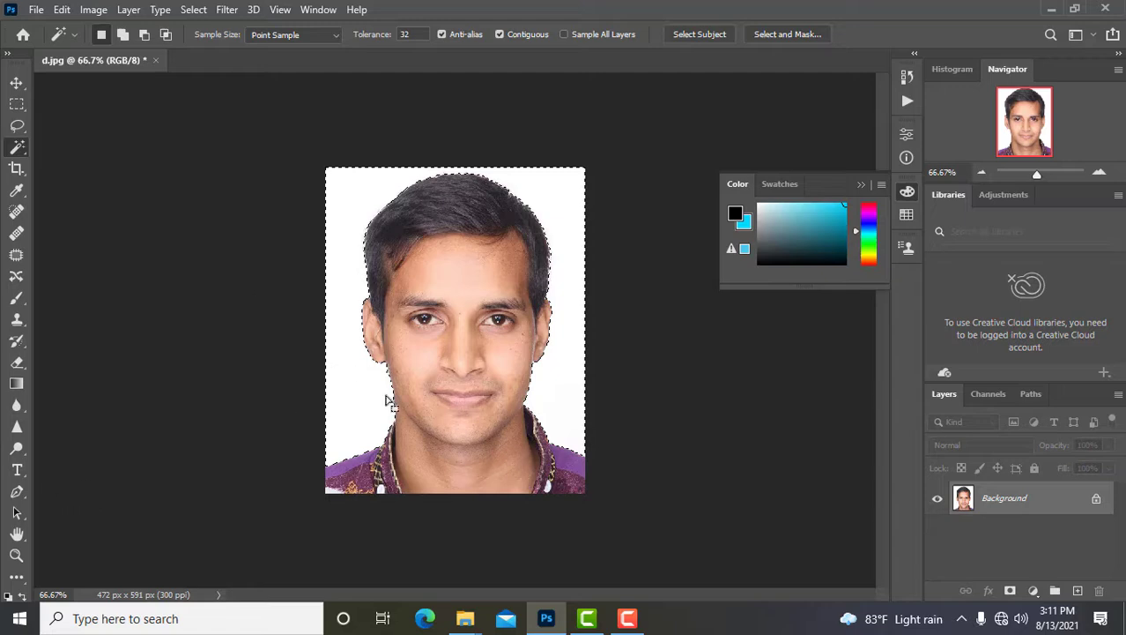
# - Cut the selected white backdrop so the cyan background colour fills the area behind the man
pyautogui.hotkey('ctrl', 'x')
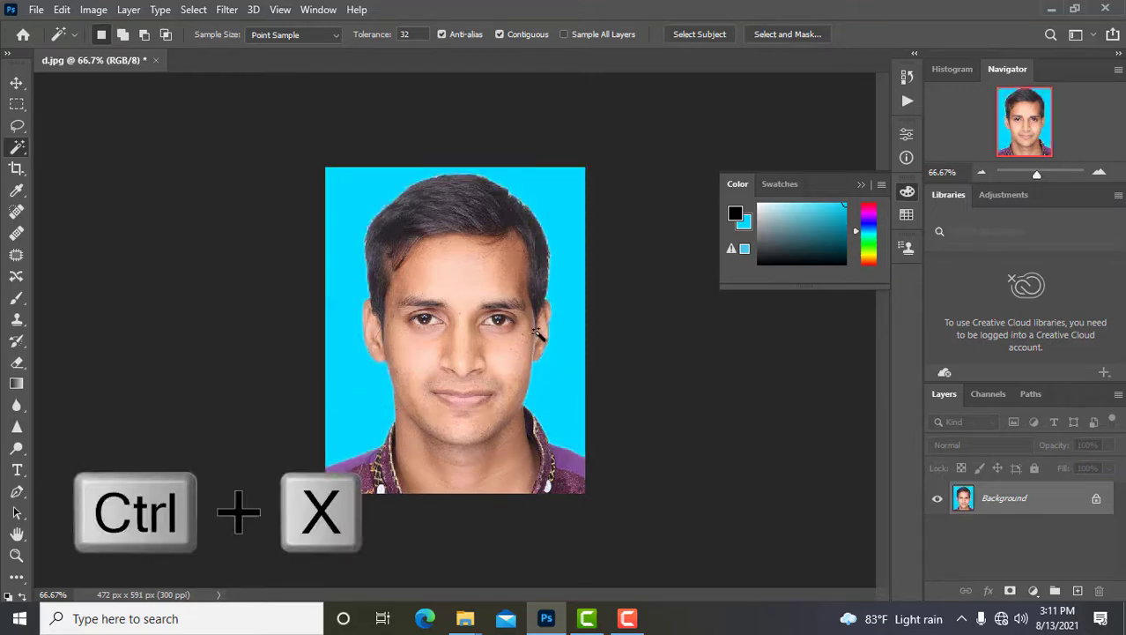
pyautogui.click(561, 277)
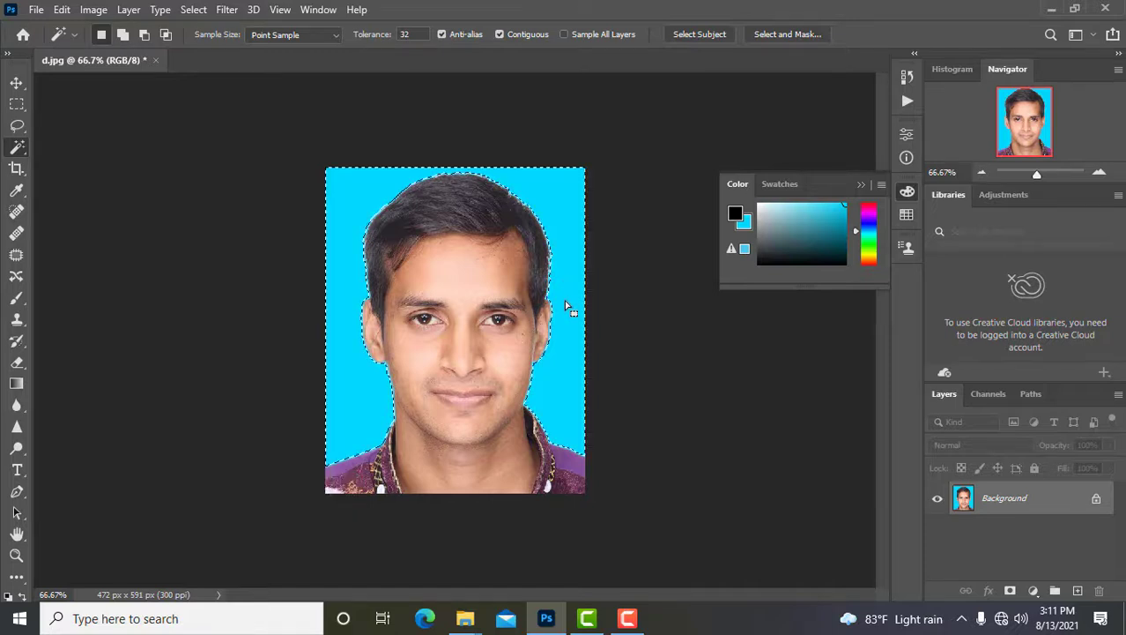
pyautogui.hotkey('ctrl', 'z')
pyautogui.hotkey('ctrl', 'z')
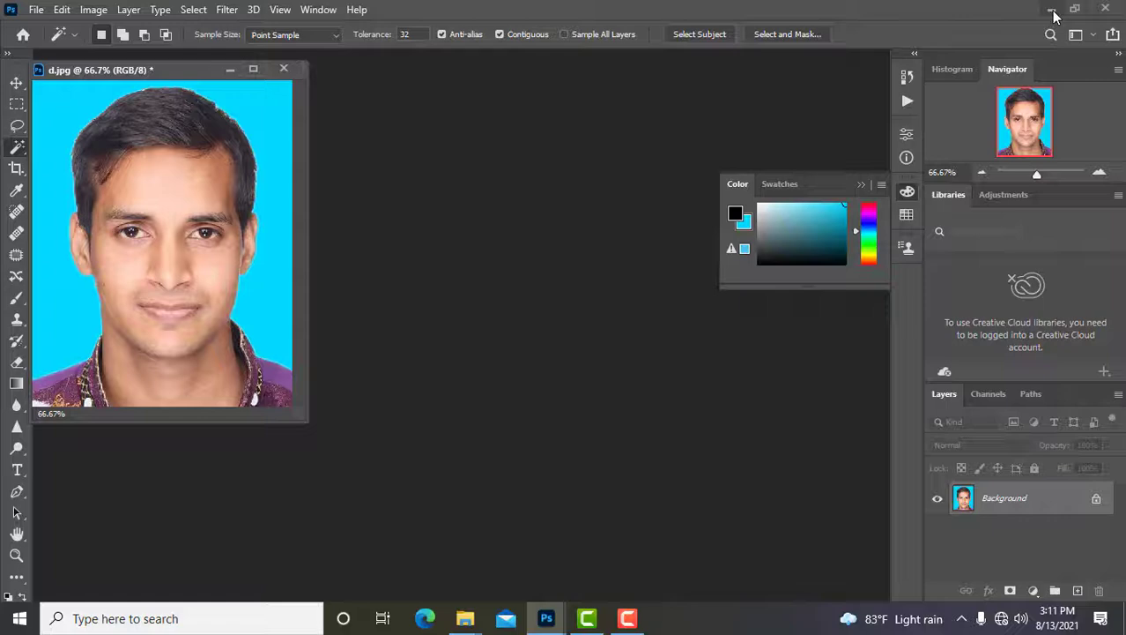
# - Switch to the File Explorer folder New folder and open the photo IMG_20201027_074435 in Photoshop
pyautogui.click(1052, 11)
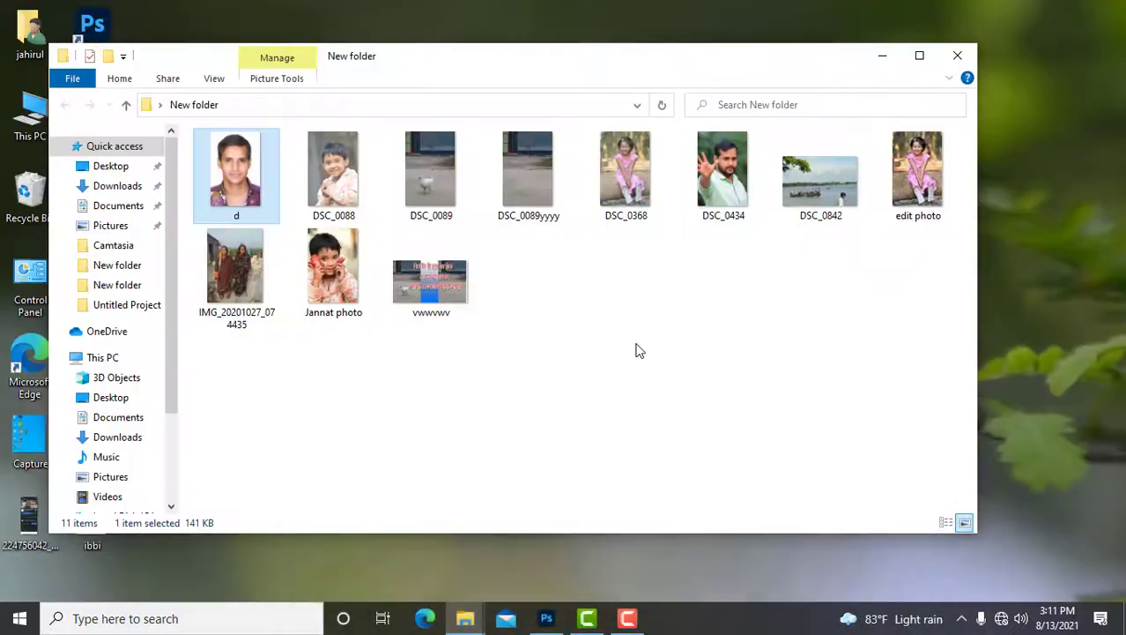
pyautogui.click(220, 291)
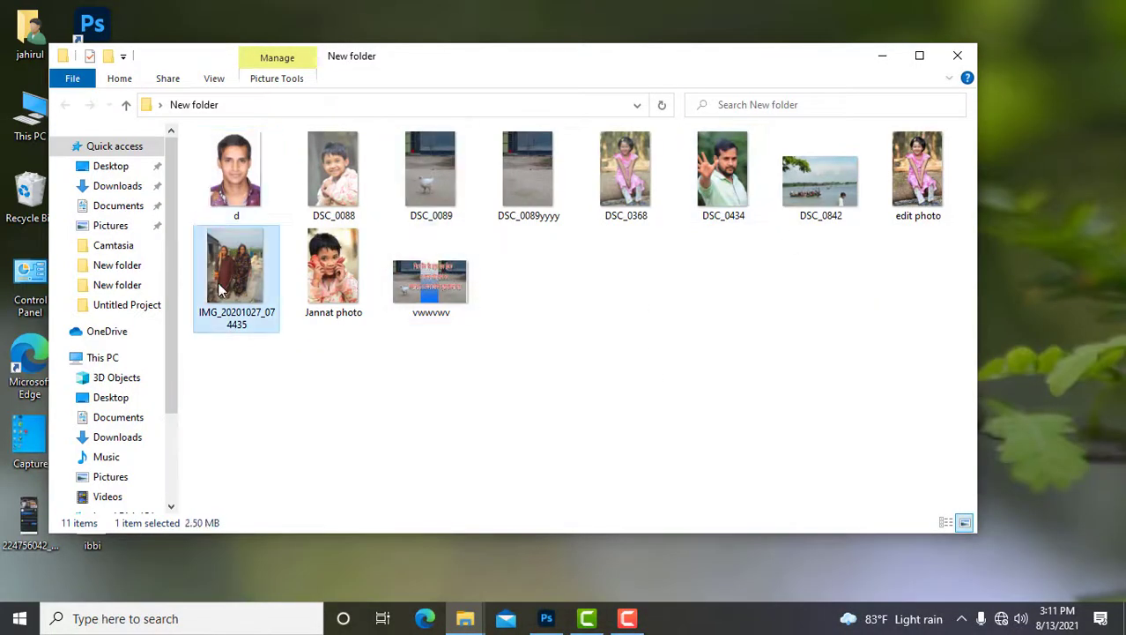
pyautogui.moveTo(237, 278); pyautogui.dragTo(529, 342)
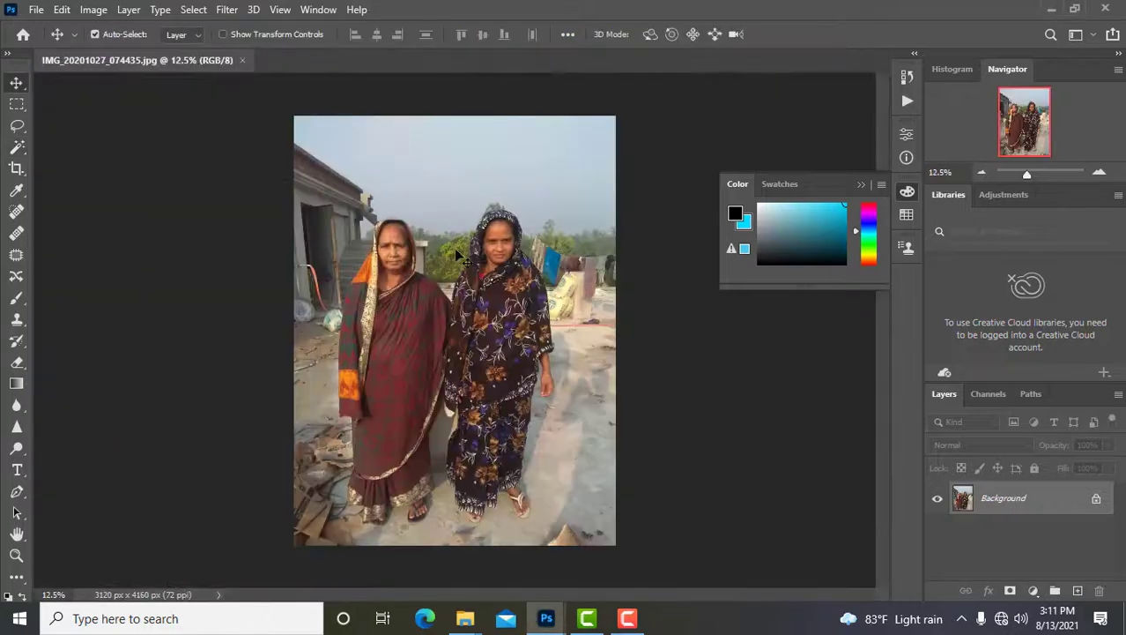
# - Crop the photo to a 40 × 50 mm, 300 px/in portrait of the woman in the maroon sari, framing her head and shoulders
pyautogui.click(405, 216)
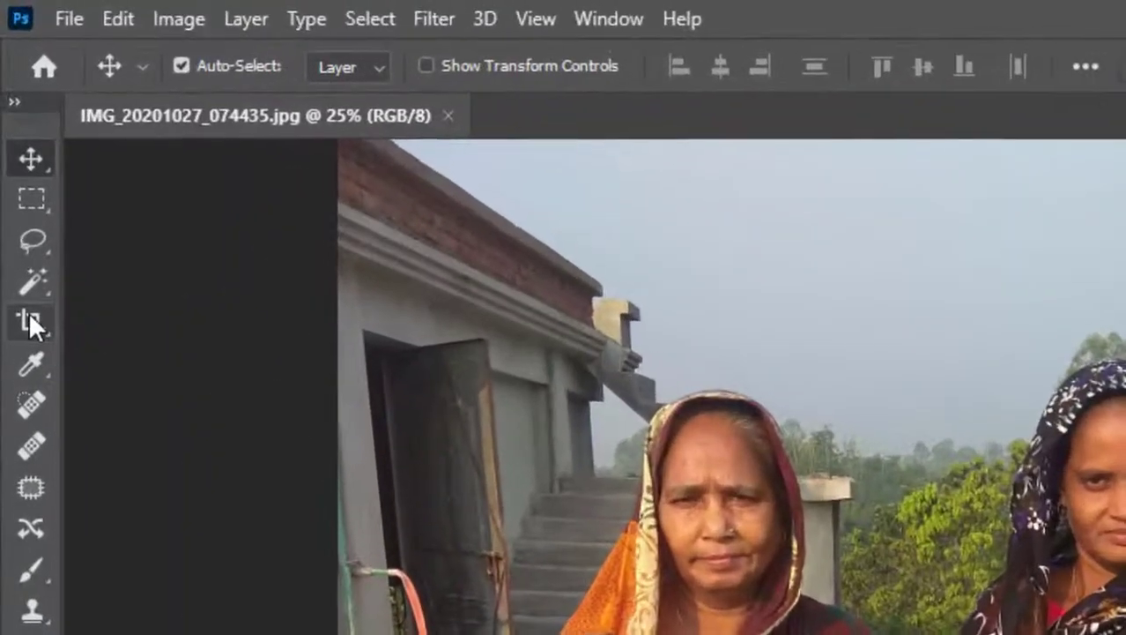
pyautogui.click(16, 167)
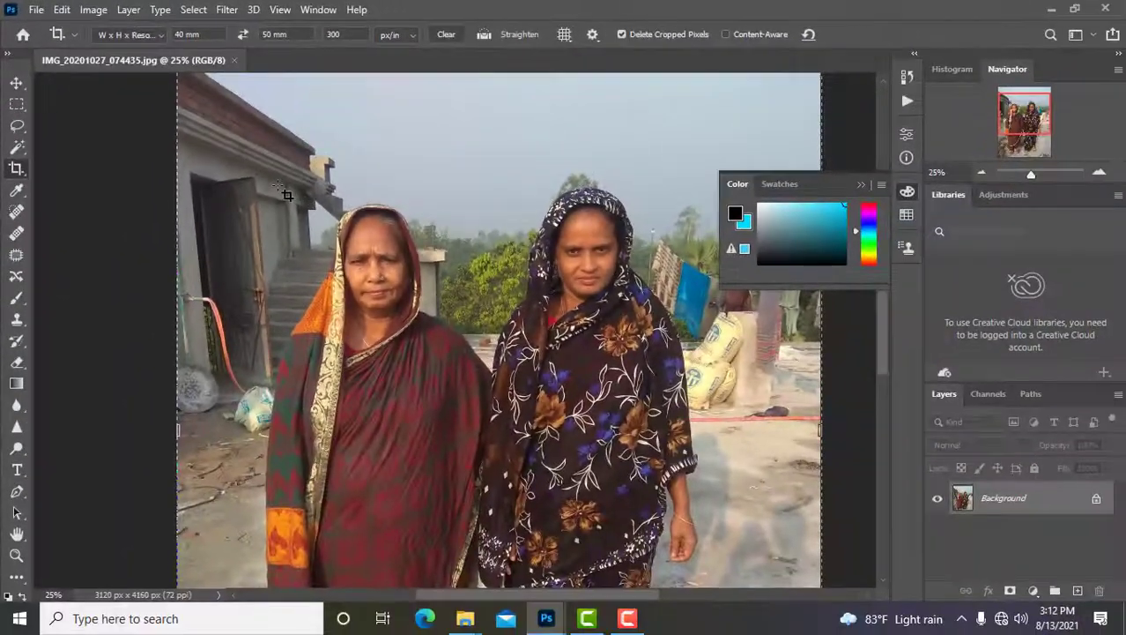
pyautogui.moveTo(278, 186); pyautogui.dragTo(470, 407)
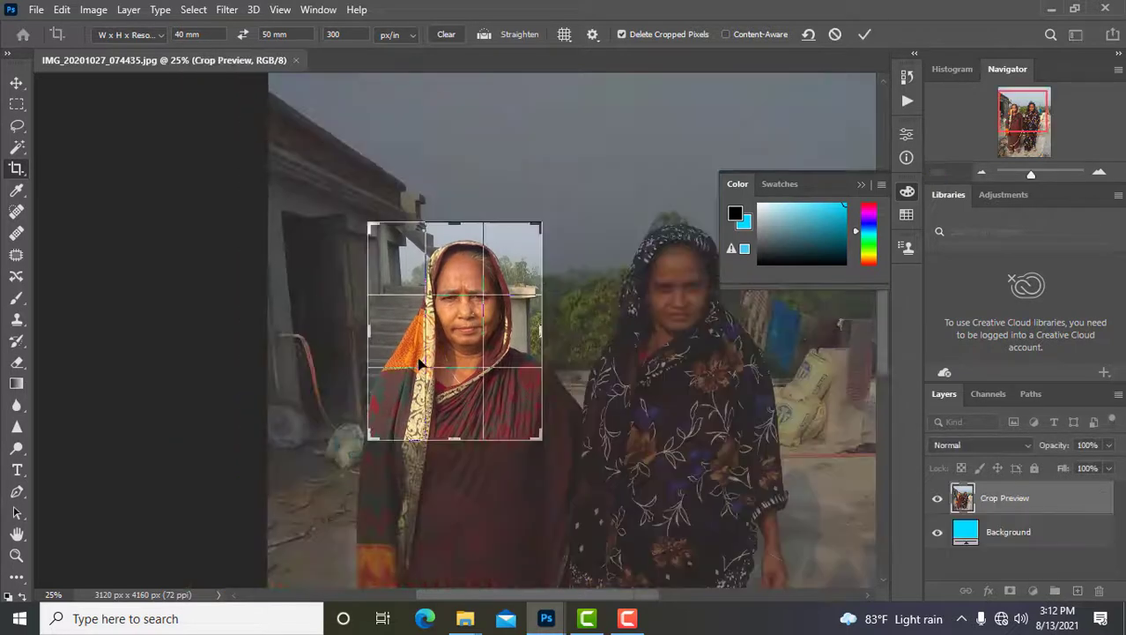
pyautogui.moveTo(521, 381); pyautogui.dragTo(505, 392)
pyautogui.moveTo(541, 437); pyautogui.dragTo(540, 436)
pyautogui.moveTo(510, 389); pyautogui.dragTo(504, 388)
pyautogui.press('Return')
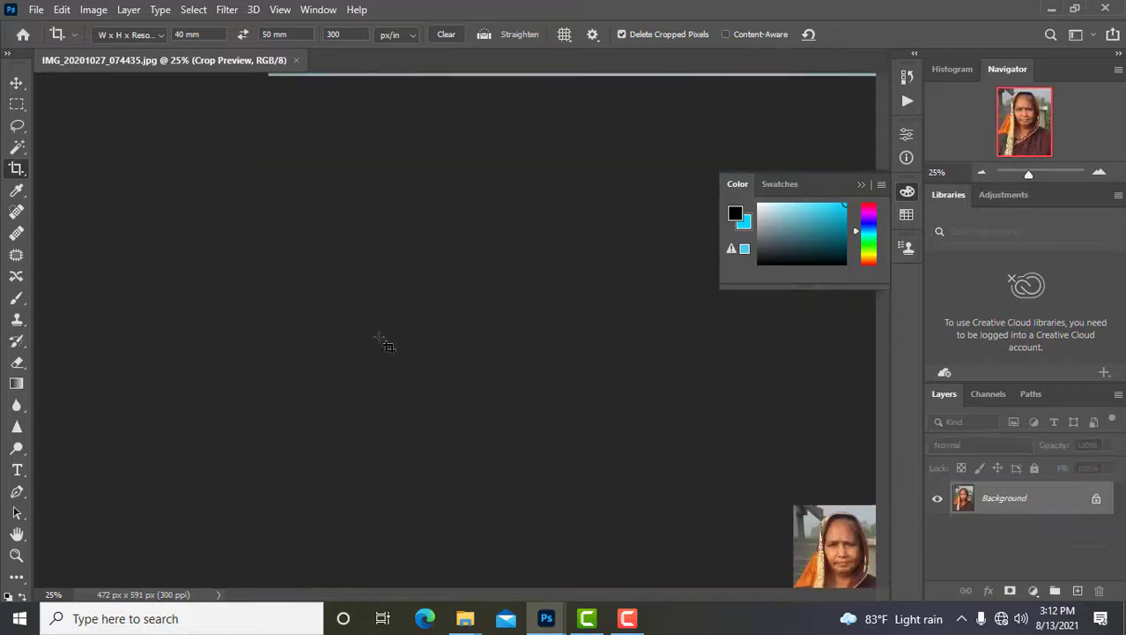
# - Trace the woman's outline with the Pen tool as a path from one shoulder, around the headscarf, to the opposite shoulder
pyautogui.hotkey('ctrl', '+')
pyautogui.hotkey('ctrl', '+')
pyautogui.hotkey('ctrl', '+')
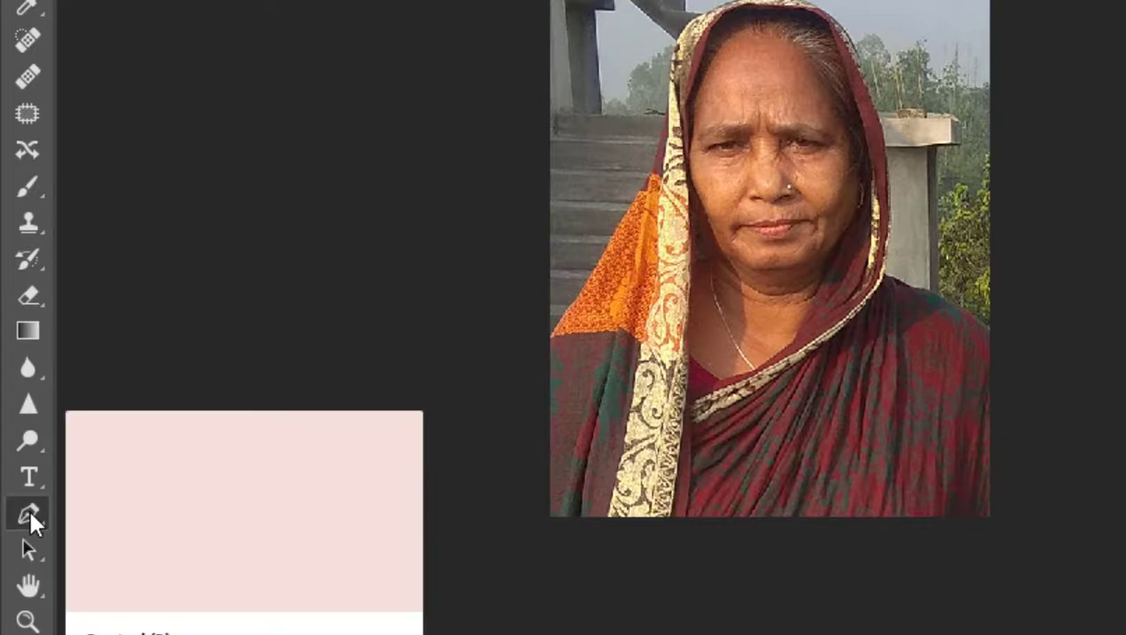
pyautogui.click(29, 517)
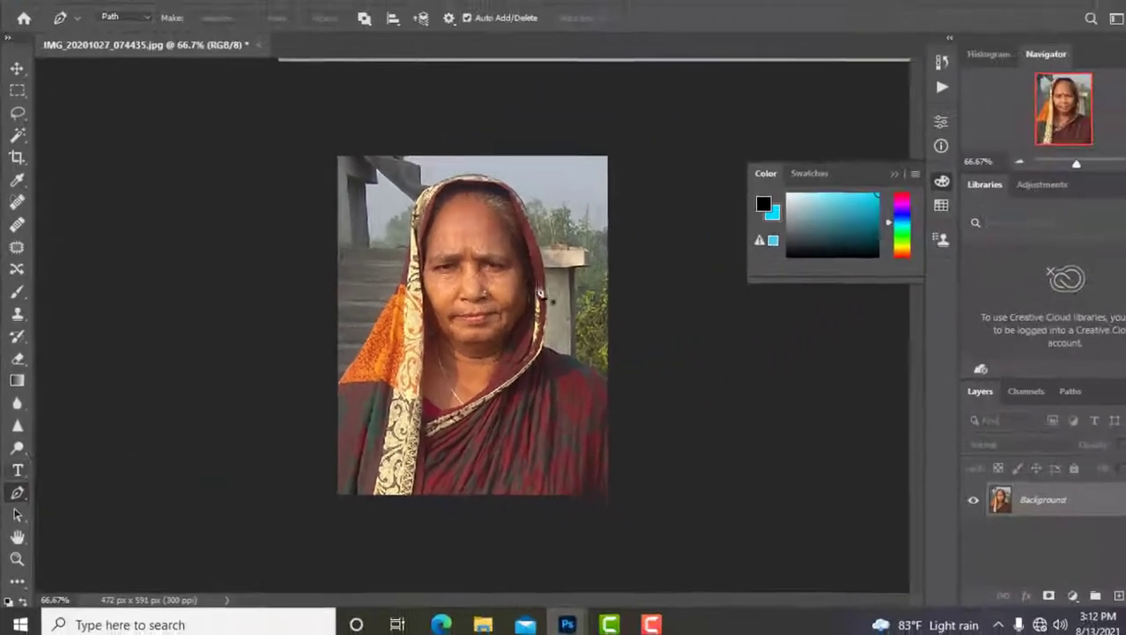
pyautogui.click(654, 346)
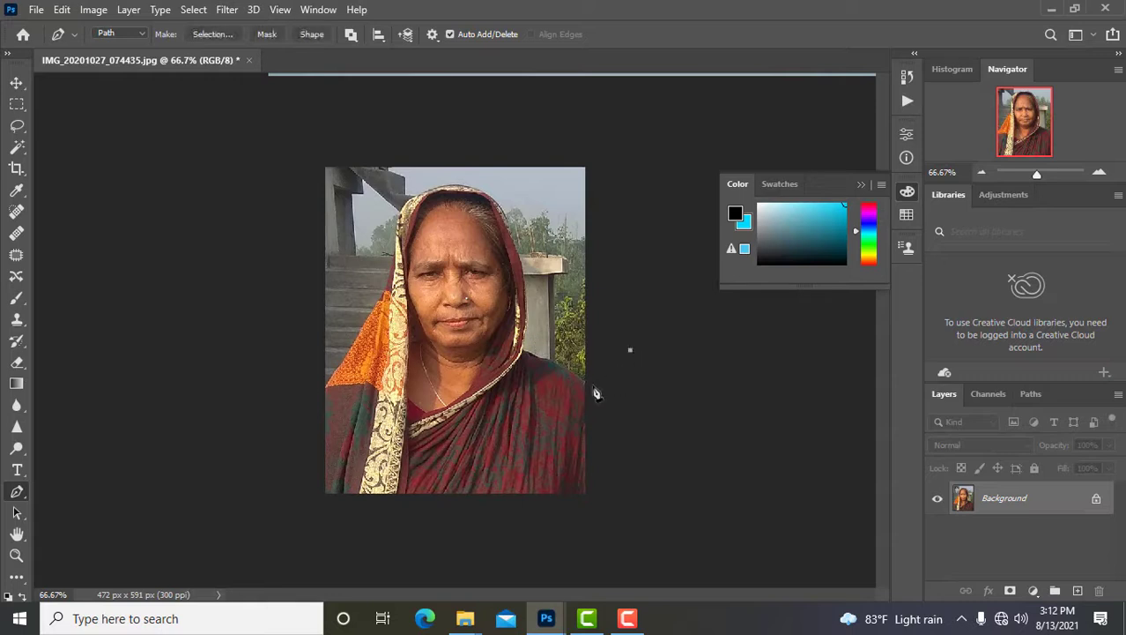
pyautogui.click(586, 382)
pyautogui.hotkey('ctrl', '+')
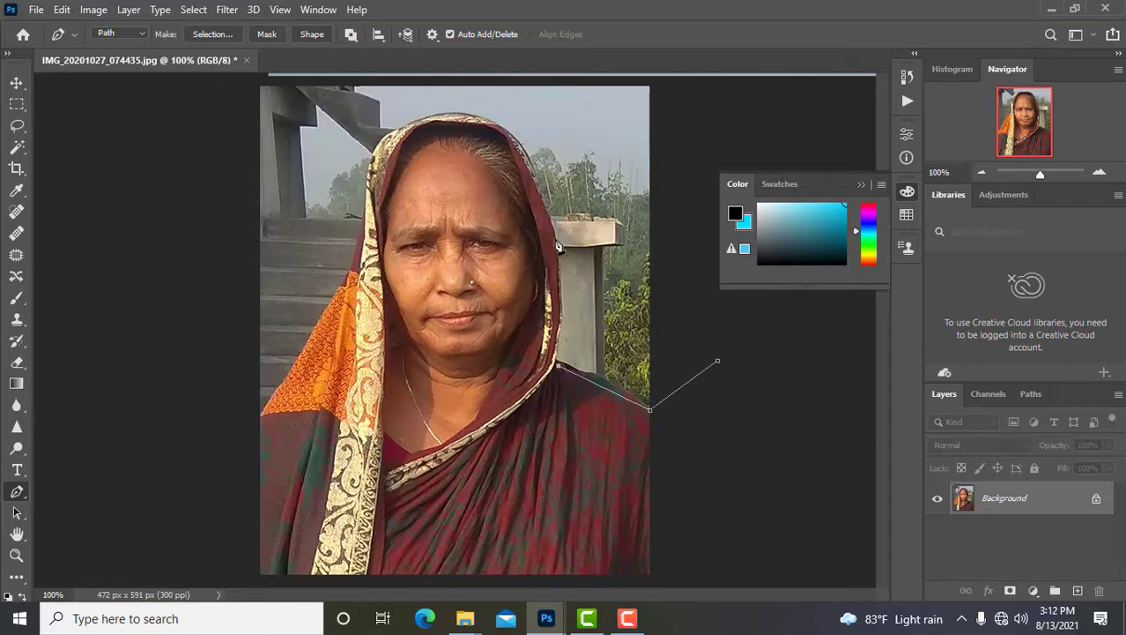
pyautogui.moveTo(555, 237); pyautogui.dragTo(535, 178)
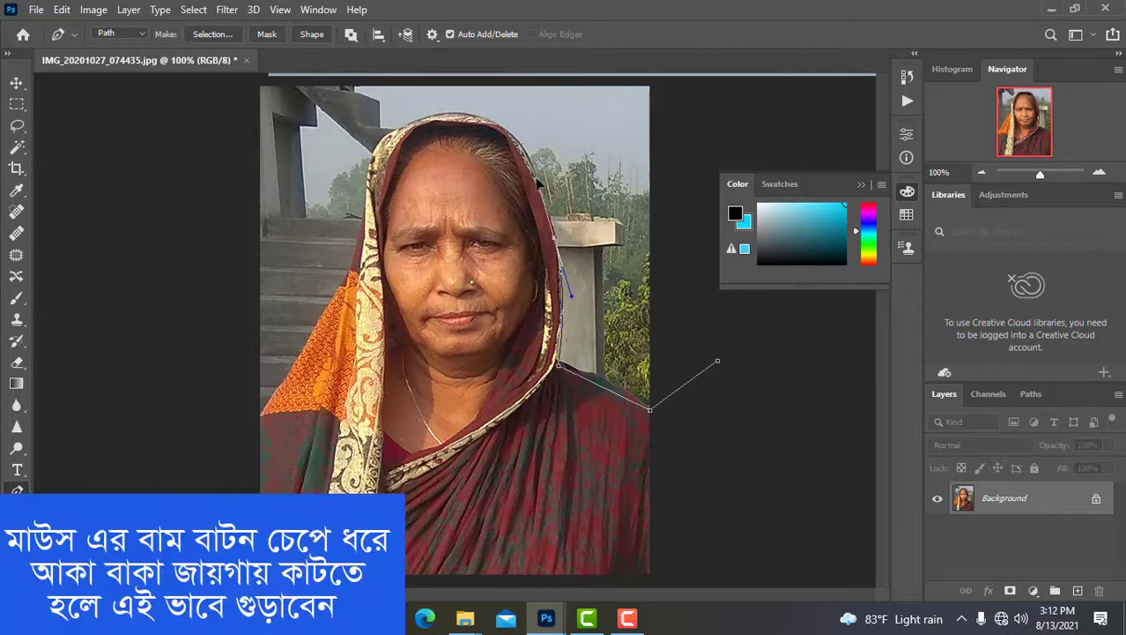
pyautogui.click(489, 130)
pyautogui.moveTo(507, 153); pyautogui.dragTo(439, 107)
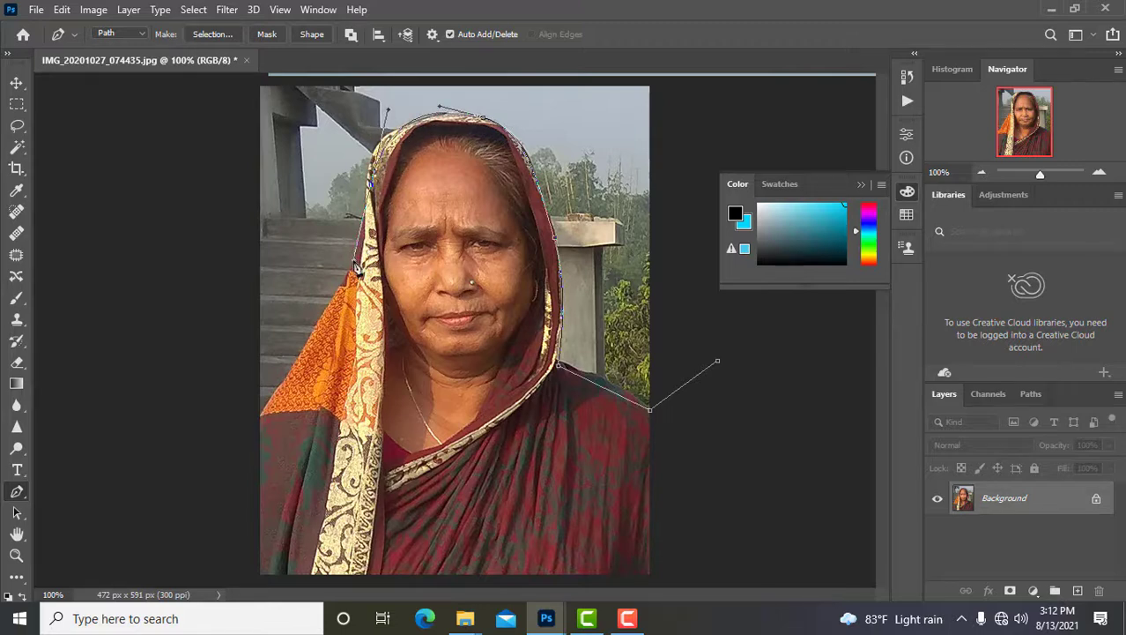
pyautogui.click(353, 270)
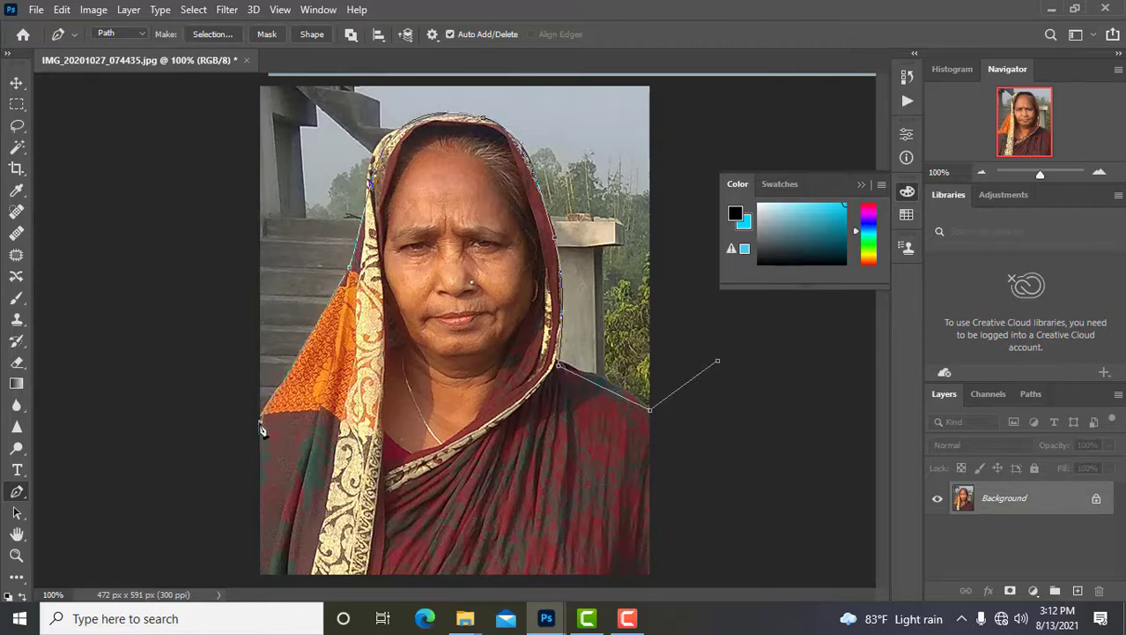
# - Continue the pen path around the outside of the photo back towards its starting point, enclosing the background behind the woman
pyautogui.hotkey('ctrl', '-')
pyautogui.click(261, 162)
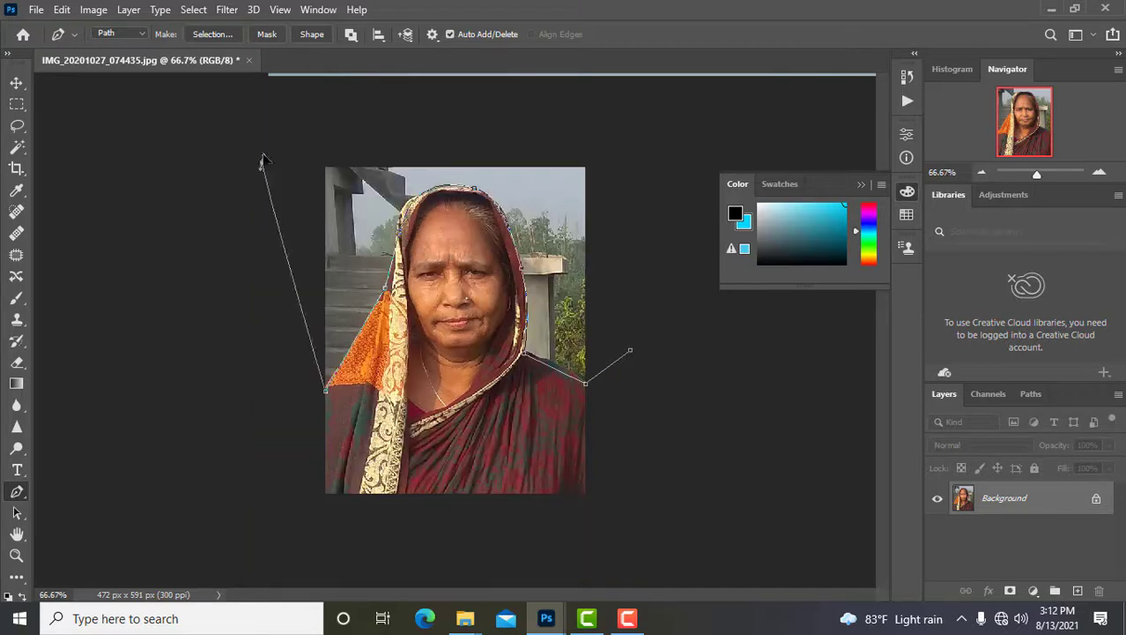
pyautogui.moveTo(241, 151); pyautogui.dragTo(276, 138)
pyautogui.moveTo(448, 112); pyautogui.dragTo(551, 116)
pyautogui.click(606, 150)
pyautogui.moveTo(631, 292); pyautogui.dragTo(629, 324)
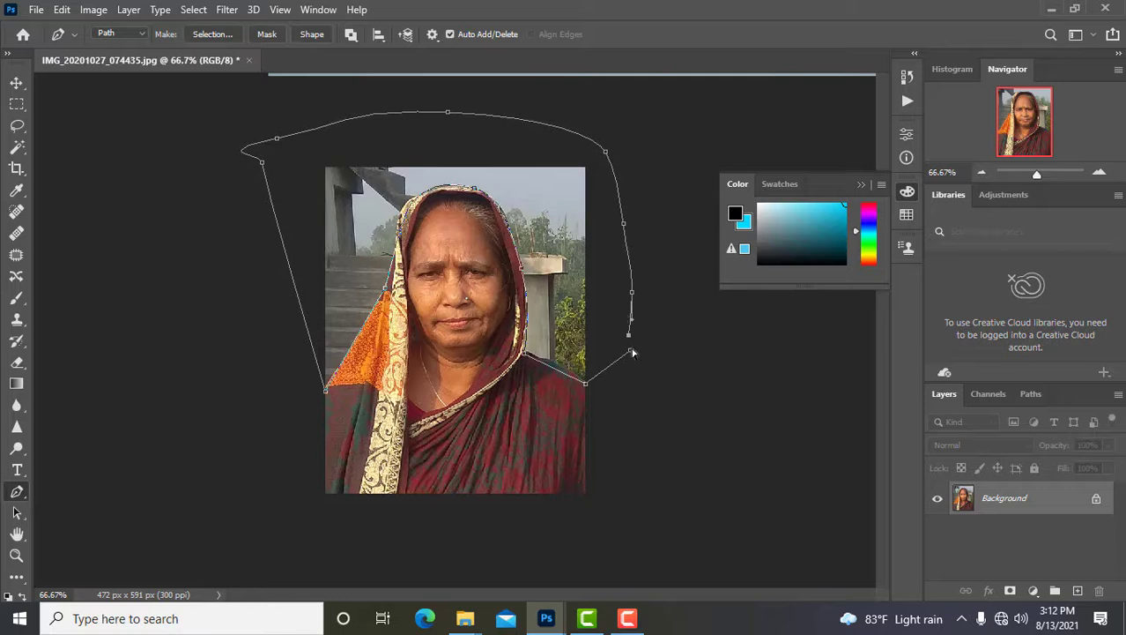
# - Convert the path to a selection and cut the scenery behind the woman so the cyan background colour fills it
pyautogui.hotkey('ctrl', 'Return')
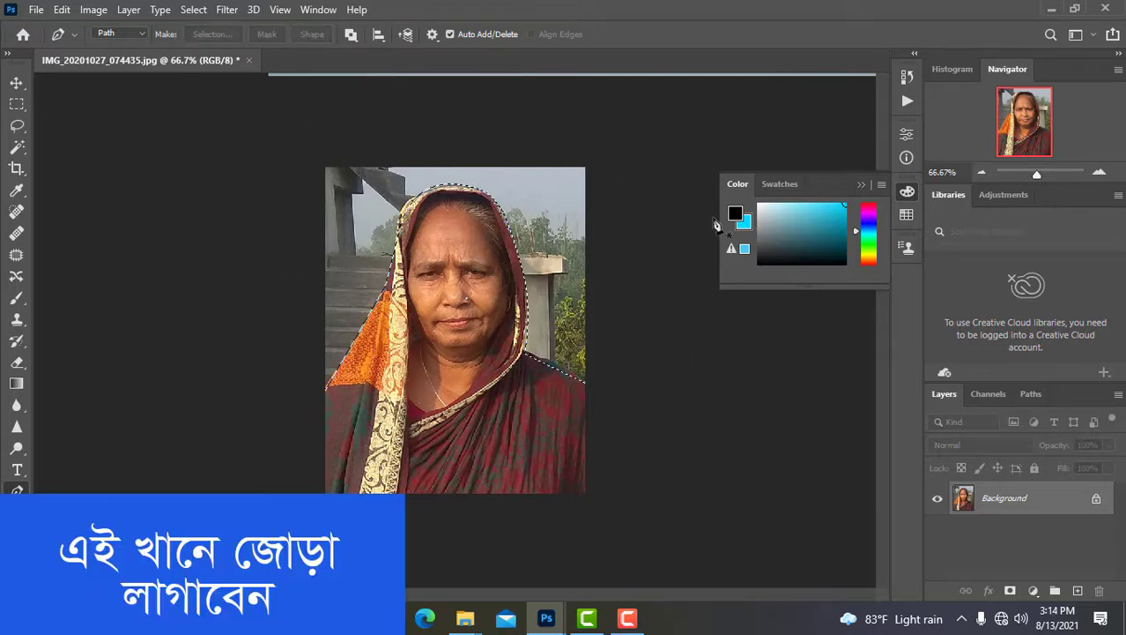
pyautogui.press('i')
pyautogui.hotkey('shift', 'BackSpace')
pyautogui.click(670, 173)
pyautogui.press('p')
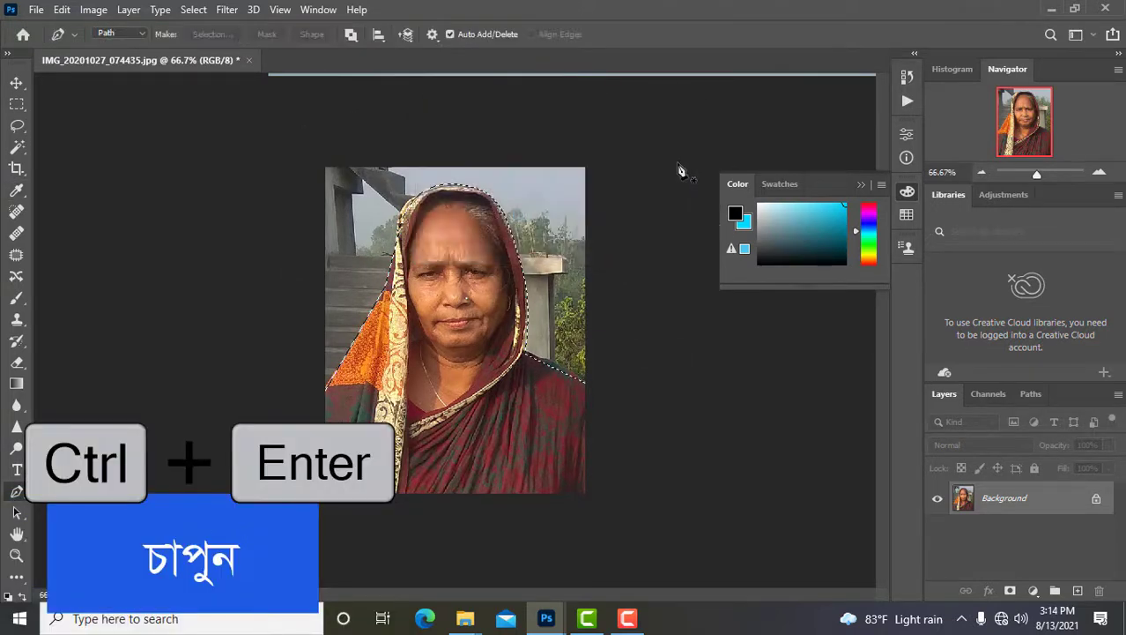
pyautogui.hotkey('ctrl', 'x')
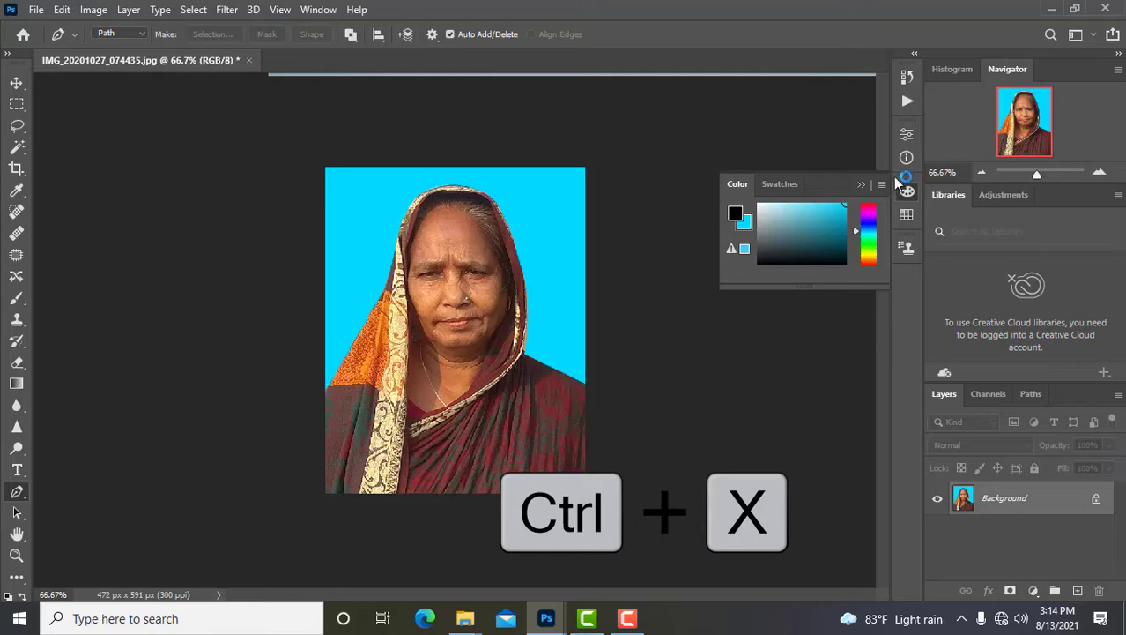
# - Try a bright purple background colour in place of the cyan fill behind the woman, and undo that fill
pyautogui.click(744, 226)
pyautogui.click(918, 356)
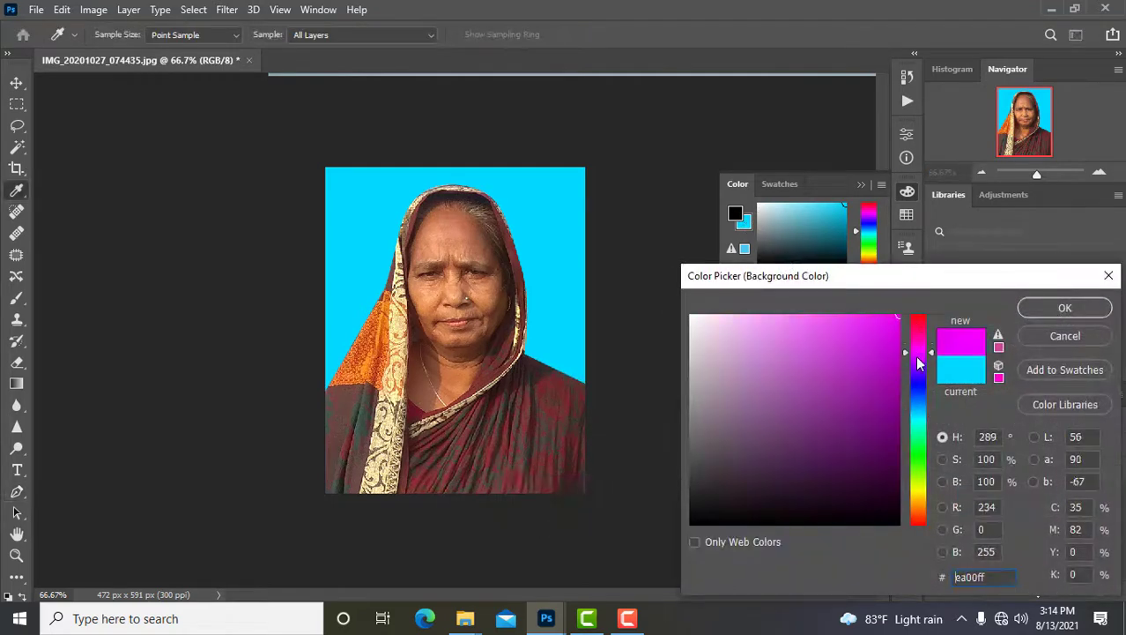
pyautogui.click(1061, 308)
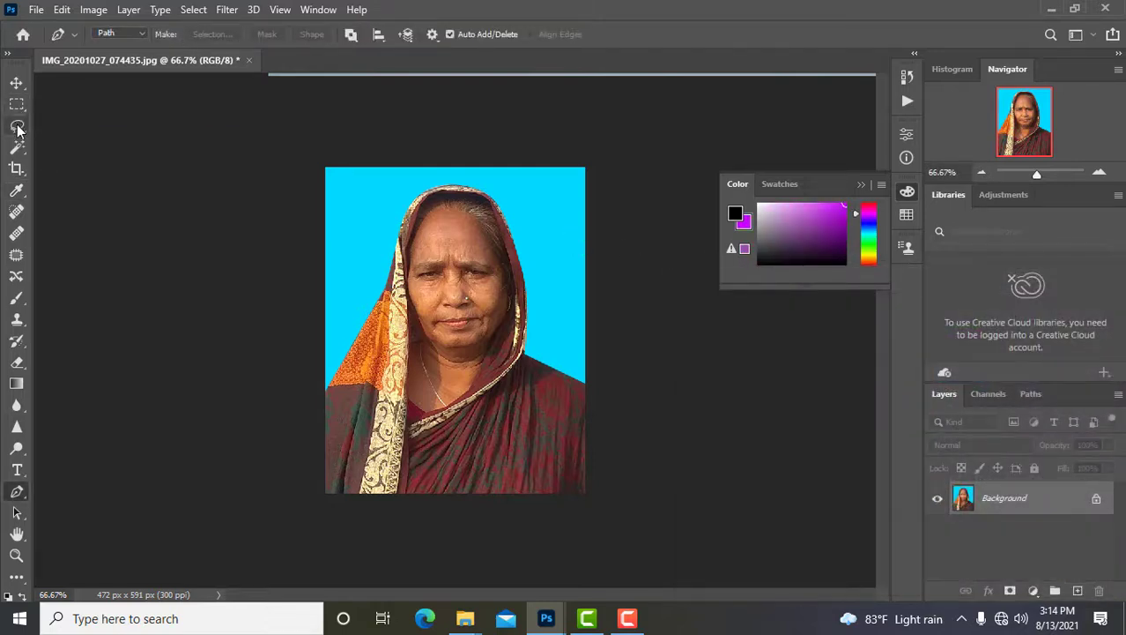
pyautogui.hotkey('ctrl', 'z')
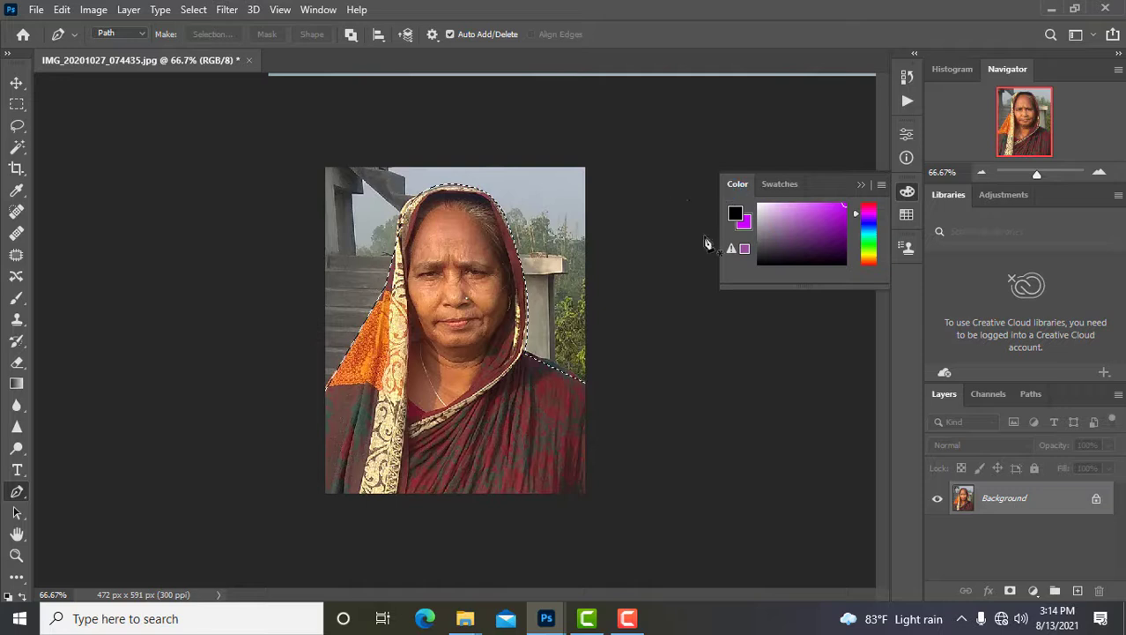
pyautogui.hotkey('ctrl', 'BackSpace')
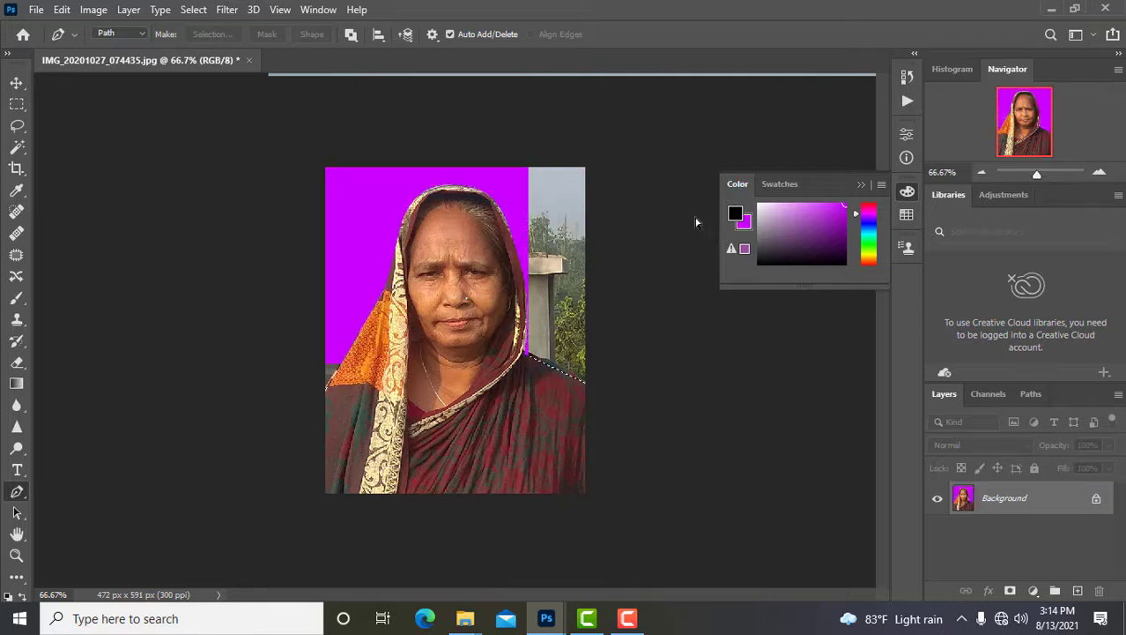
pyautogui.hotkey('ctrl', 'z')
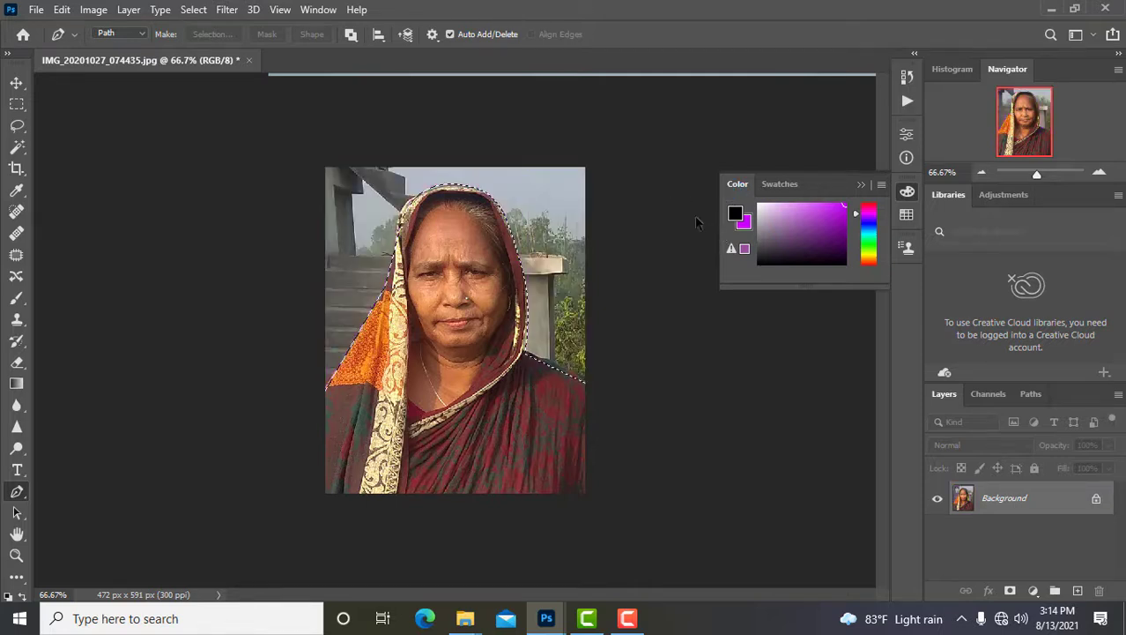
# - Change the background colour back to bright cyan, fill the selected area behind the woman with it, and deselect
pyautogui.moveTo(876, 230)
pyautogui.mouseDown()
pyautogui.moveTo(876, 242)
pyautogui.moveTo(868, 233)
pyautogui.mouseUp()
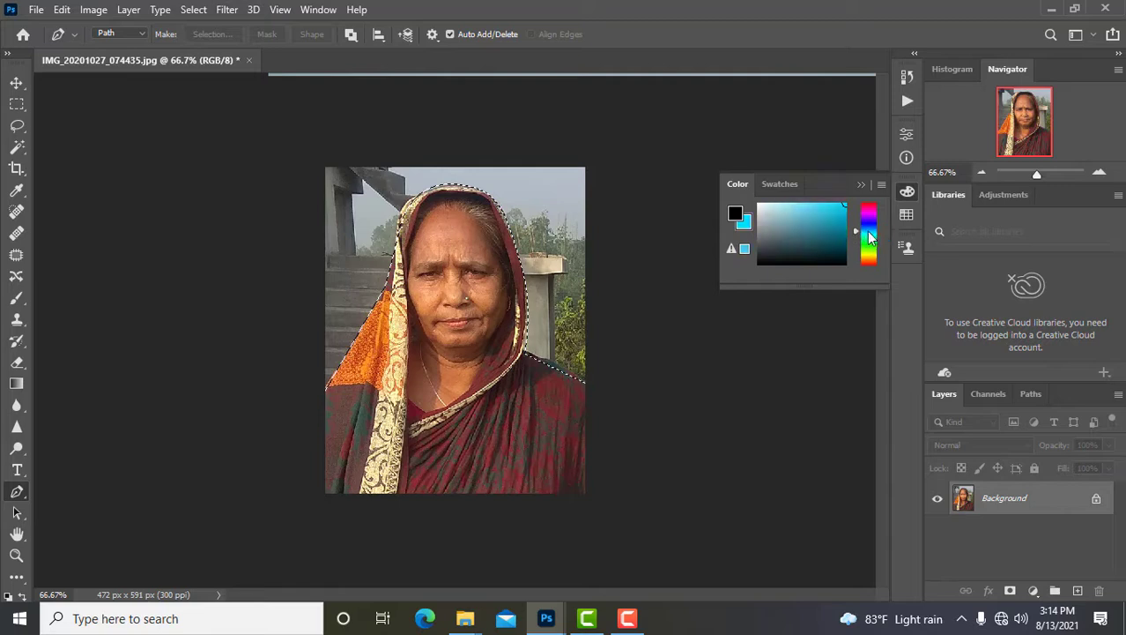
pyautogui.hotkey('ctrl', 'z')
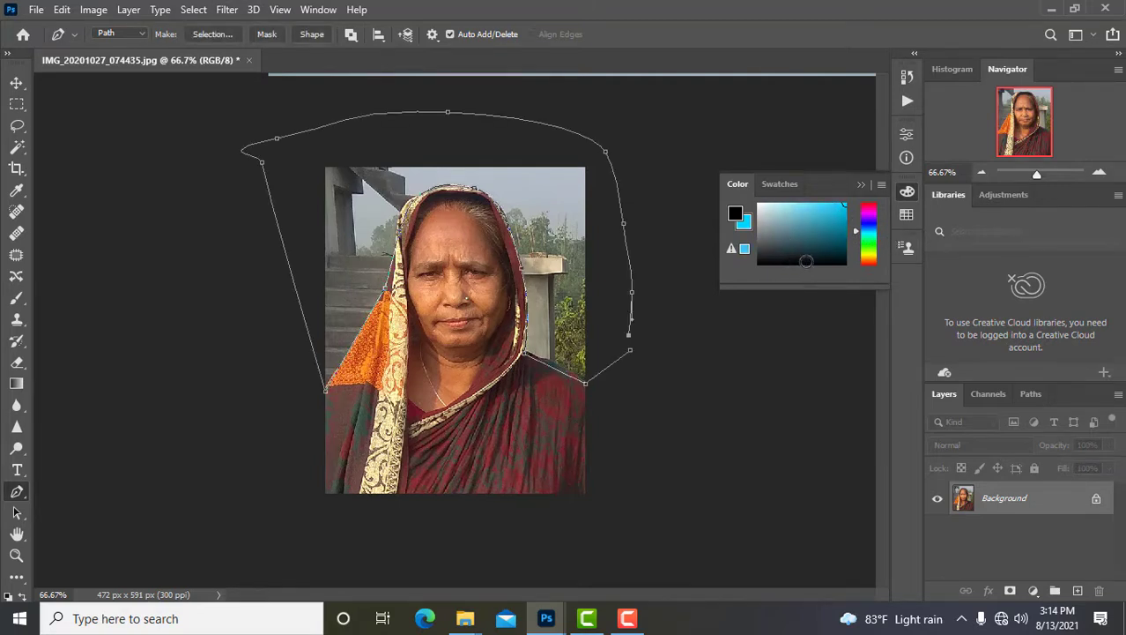
pyautogui.hotkey('ctrl', 'shift', 'z')
pyautogui.hotkey('ctrl', 'z')
pyautogui.hotkey('ctrl', 'shift', 'z')
pyautogui.hotkey('ctrl', 'BackSpace')
pyautogui.hotkey('ctrl', 'd')
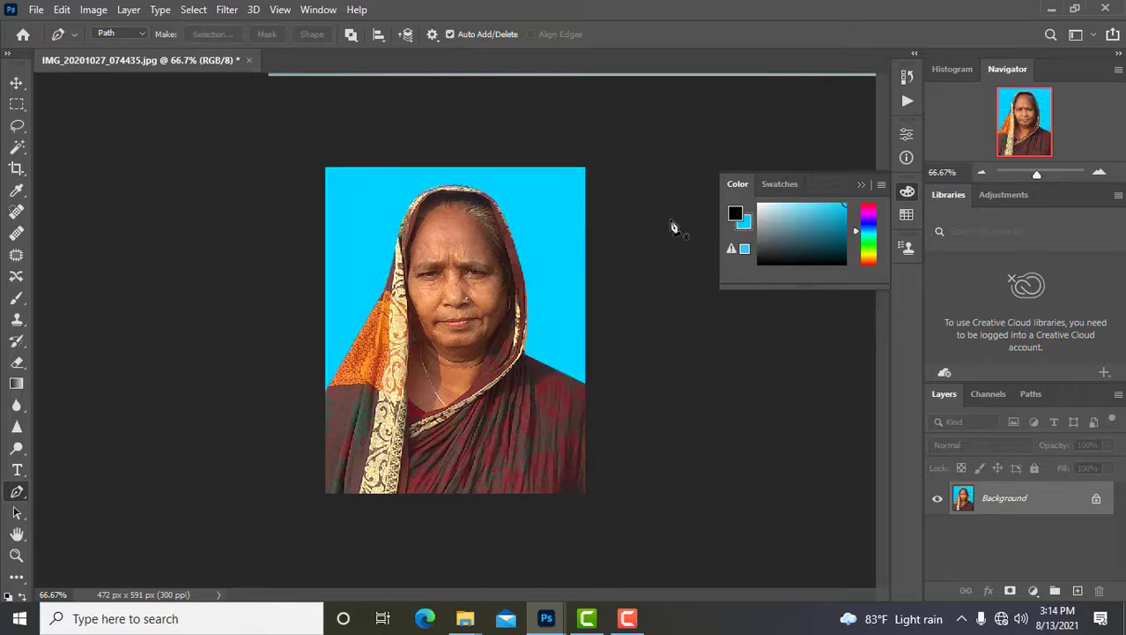
# - Examine the cut-out edges around the woman's headscarf and shoulders against the cyan background at different magnifications
pyautogui.hotkey('ctrl', '+')
pyautogui.hotkey('ctrl', '+')
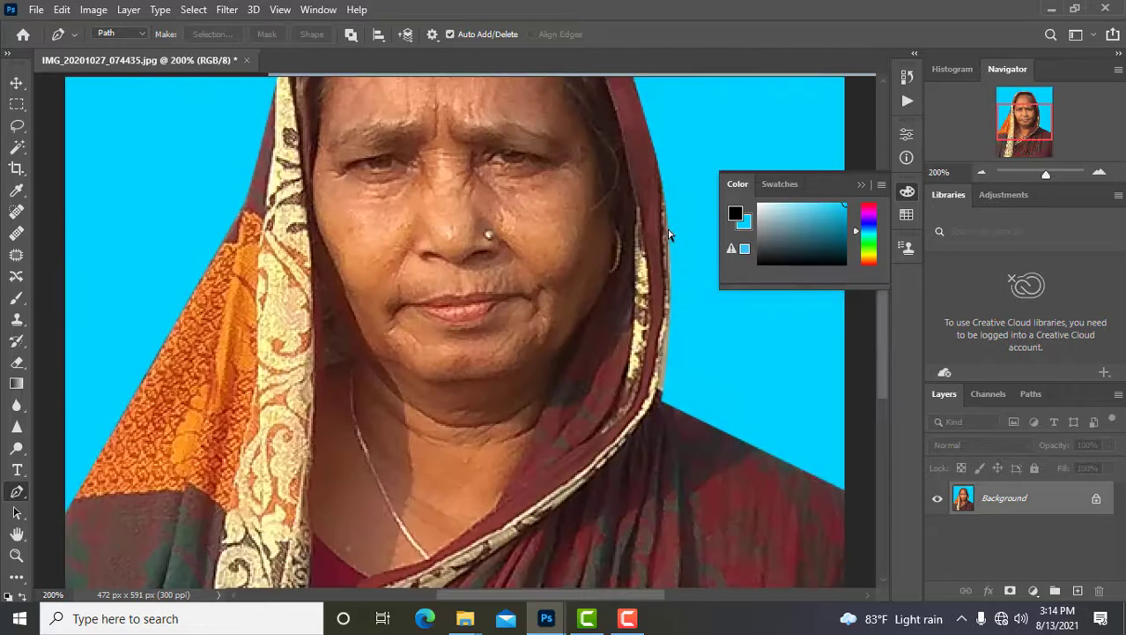
pyautogui.hotkey('ctrl', '-')
pyautogui.hotkey('ctrl', '-')
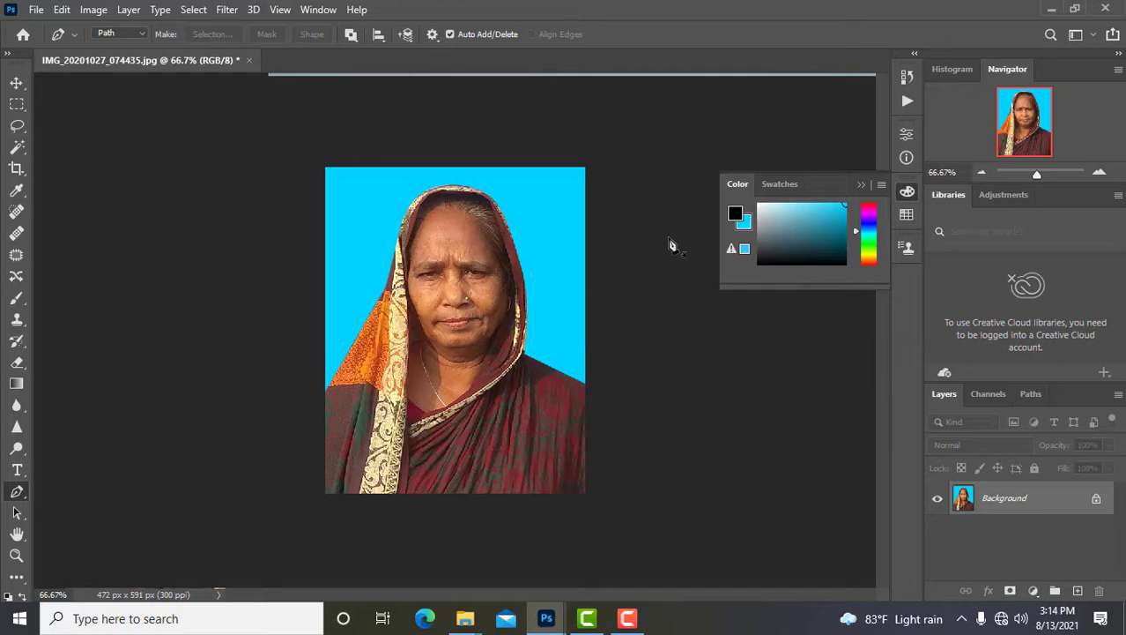
pyautogui.hotkey('ctrl', '+')
pyautogui.hotkey('ctrl', '-')
pyautogui.hotkey('ctrl', '+')
pyautogui.hotkey('ctrl', '-')
pyautogui.hotkey('ctrl', '-')
pyautogui.hotkey('ctrl', '+')
pyautogui.hotkey('ctrl', '+')
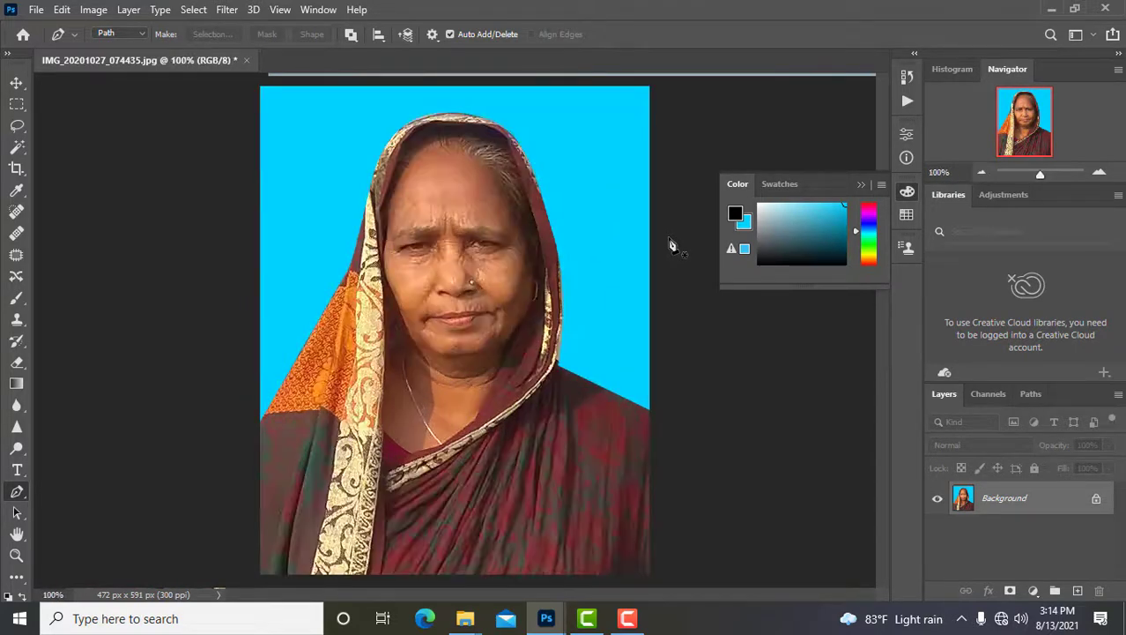
pyautogui.hotkey('ctrl', '-')
pyautogui.hotkey('ctrl', '-')
pyautogui.hotkey('ctrl', '+')
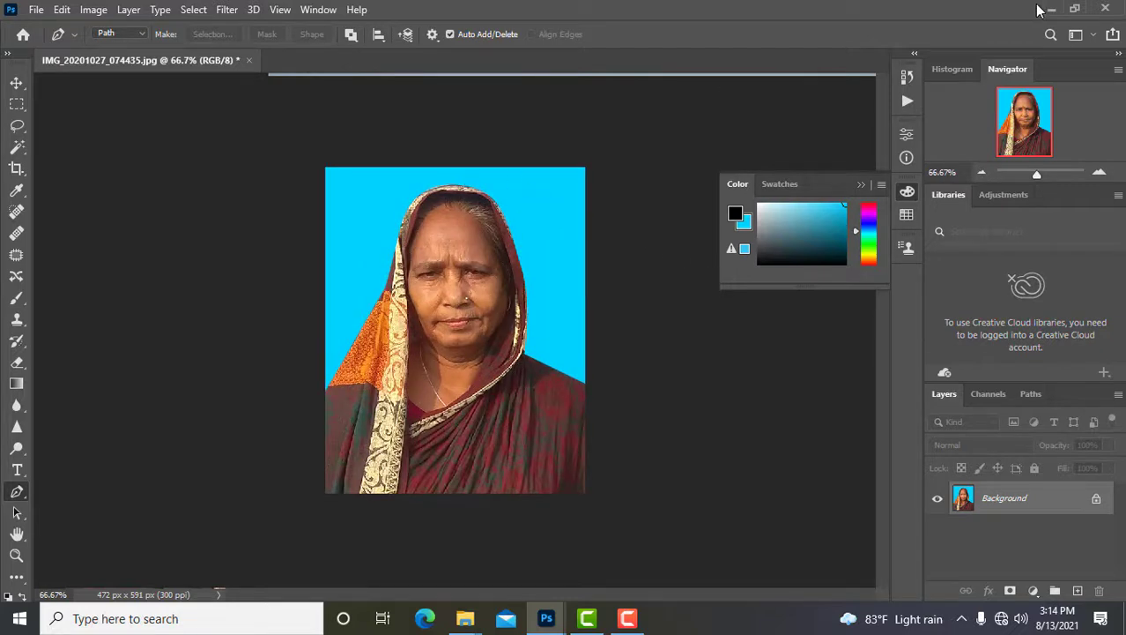
# - Float the finished portrait in its own window and open the photo named edit photo from File Explorer's New folder in Photoshop
pyautogui.moveTo(225, 70); pyautogui.dragTo(220, 83)
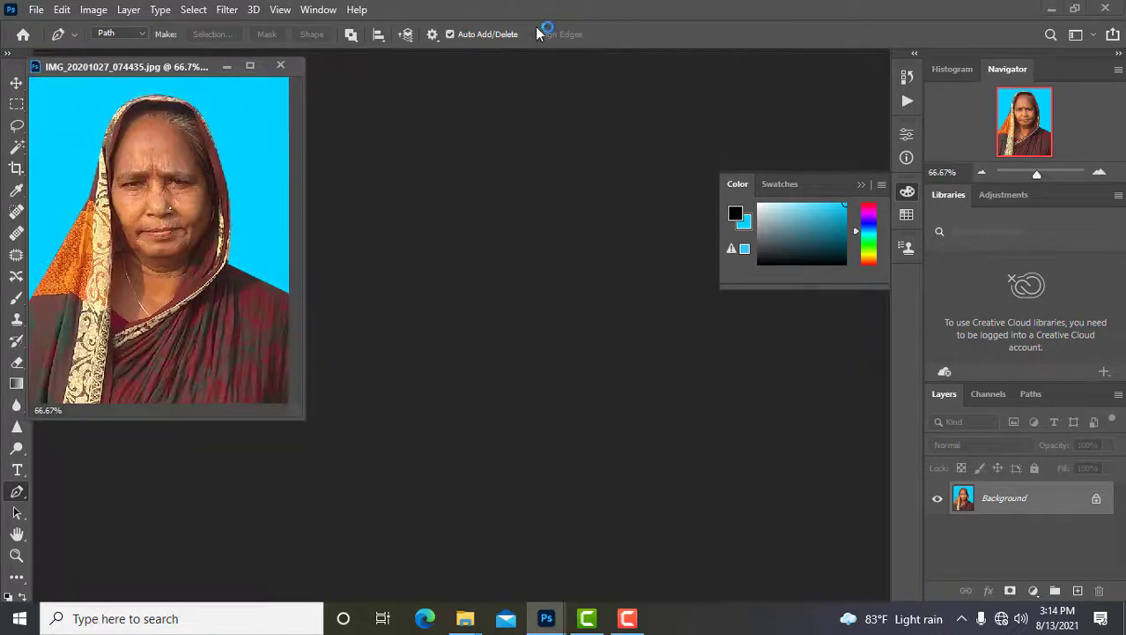
pyautogui.click(1051, 8)
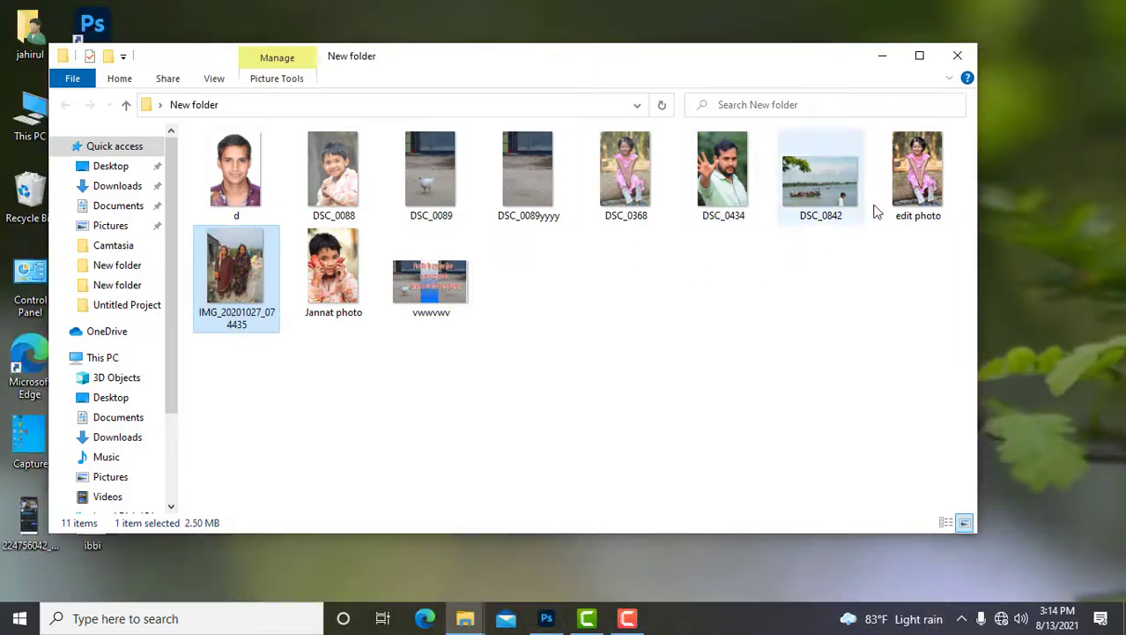
pyautogui.click(901, 181)
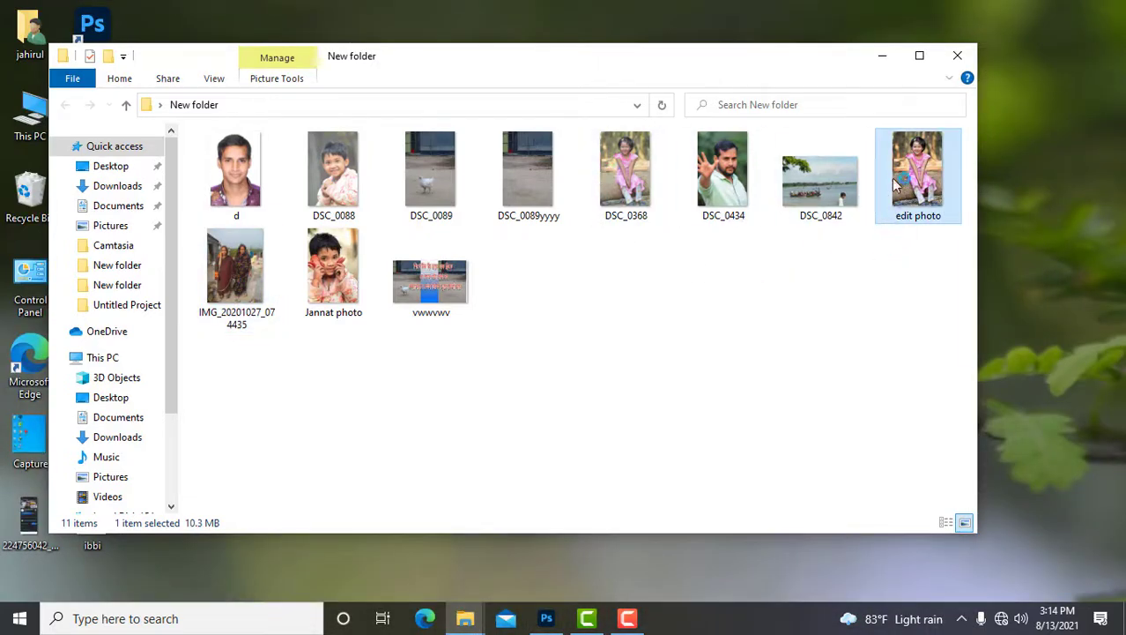
pyautogui.moveTo(917, 159); pyautogui.dragTo(527, 395)
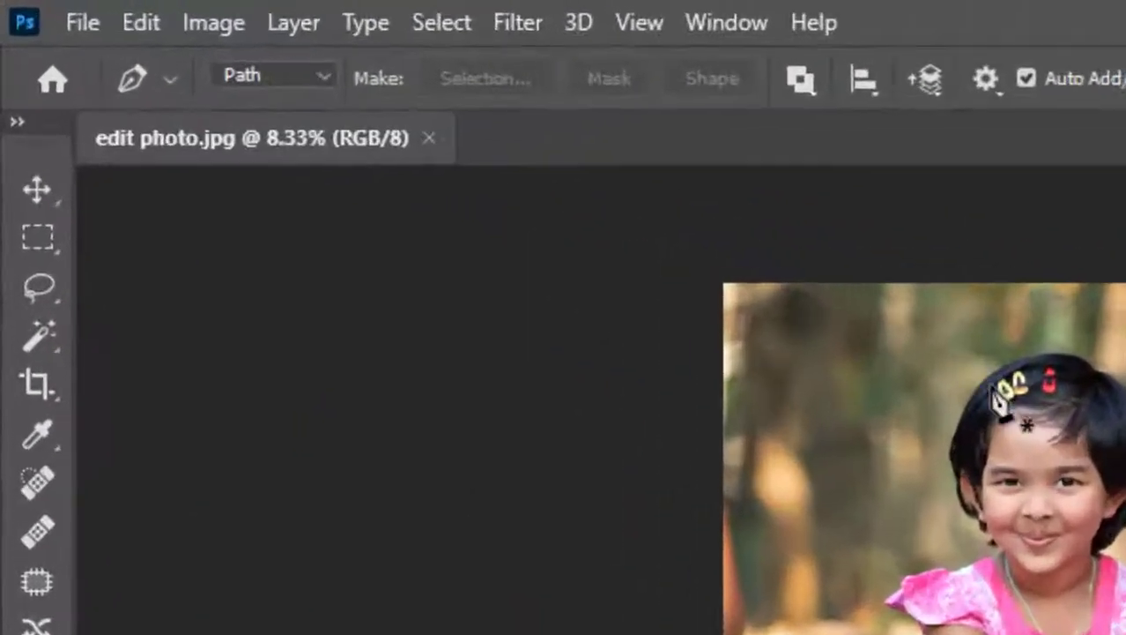
# - Crop the girl's photo to a 40 × 50 mm, 300 px/in portrait framed closely around her head and shoulders
pyautogui.hotkey('ctrl', '+')
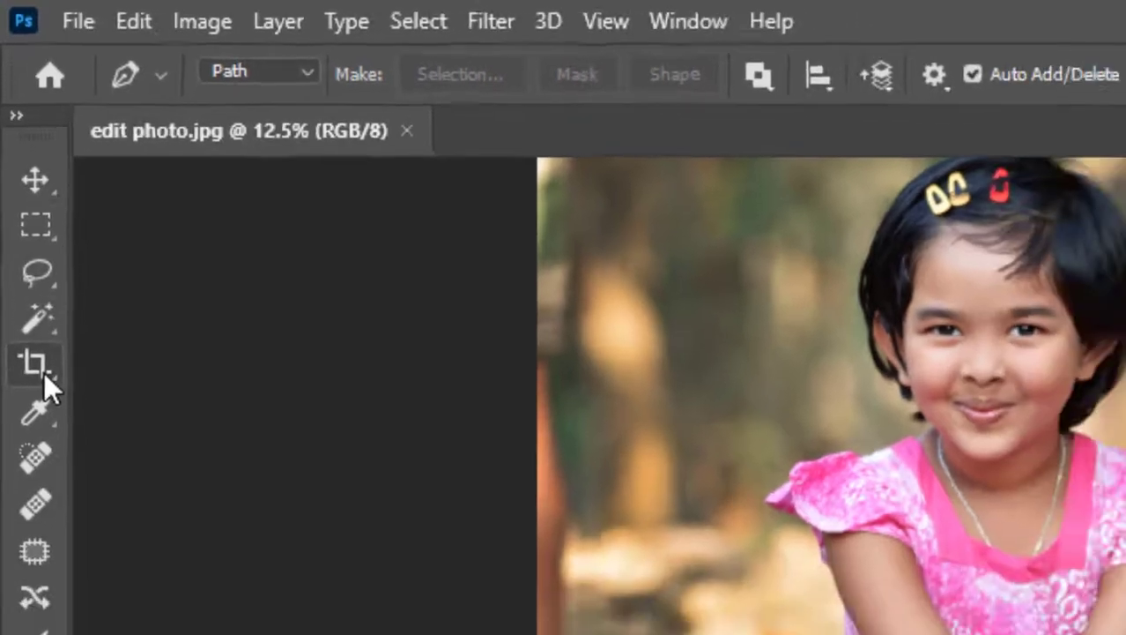
pyautogui.click(37, 383)
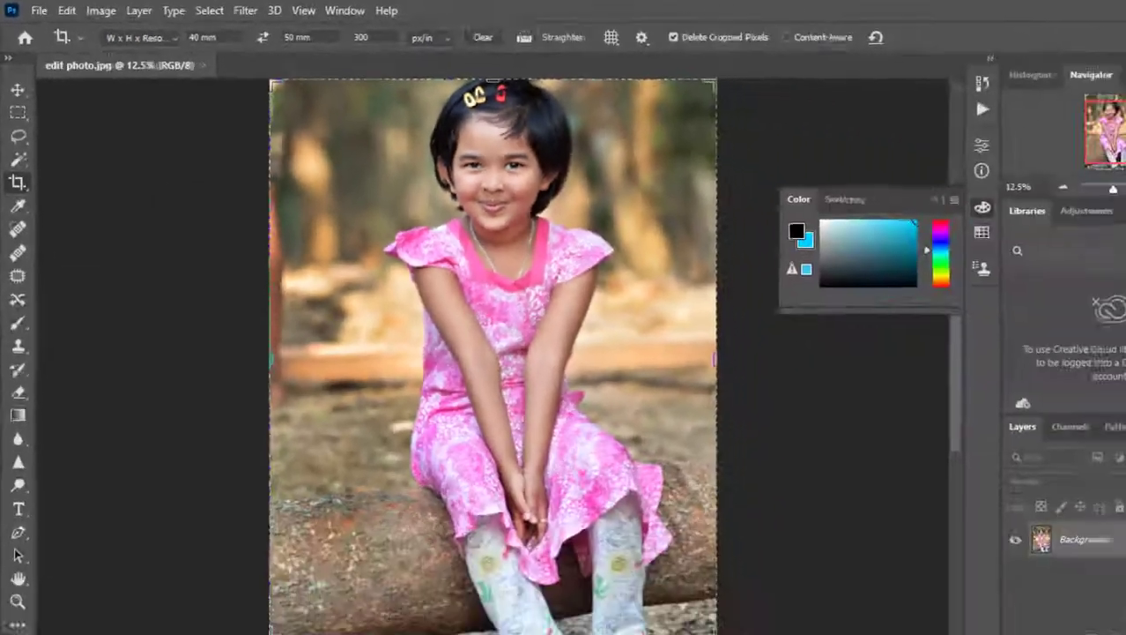
pyautogui.hotkey('ctrl', '-')
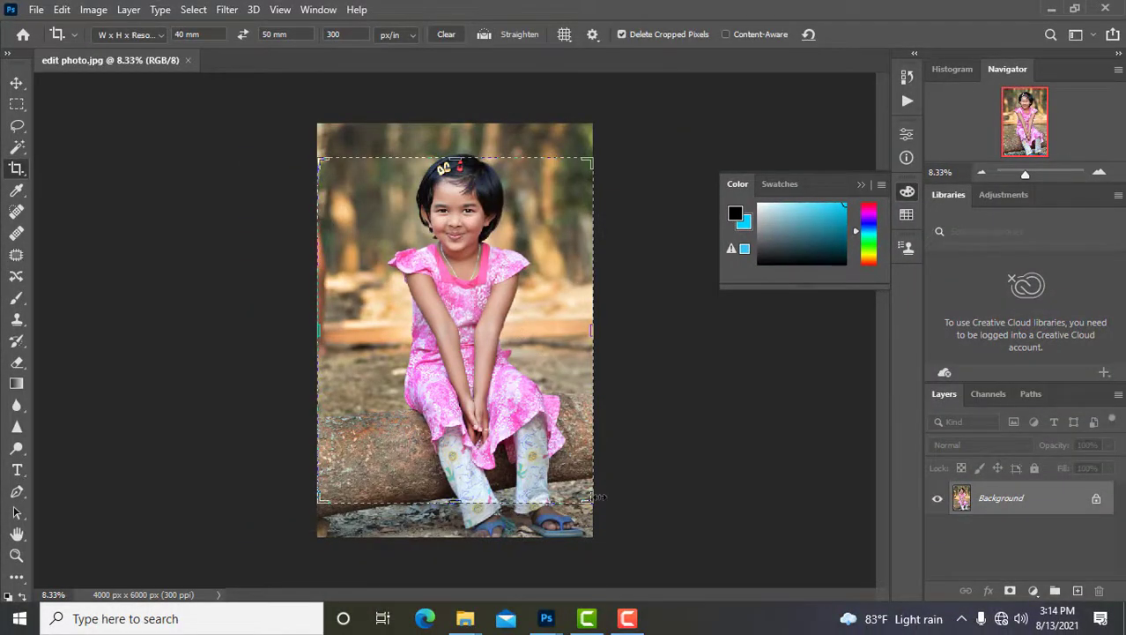
pyautogui.moveTo(594, 503); pyautogui.dragTo(554, 441)
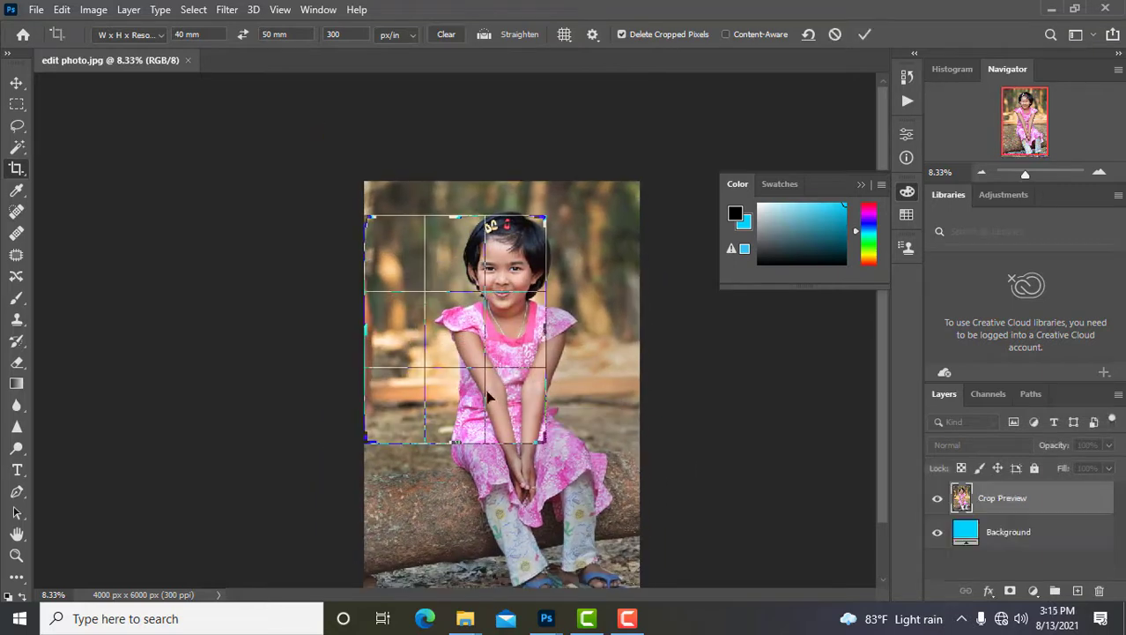
pyautogui.moveTo(499, 399); pyautogui.dragTo(437, 438)
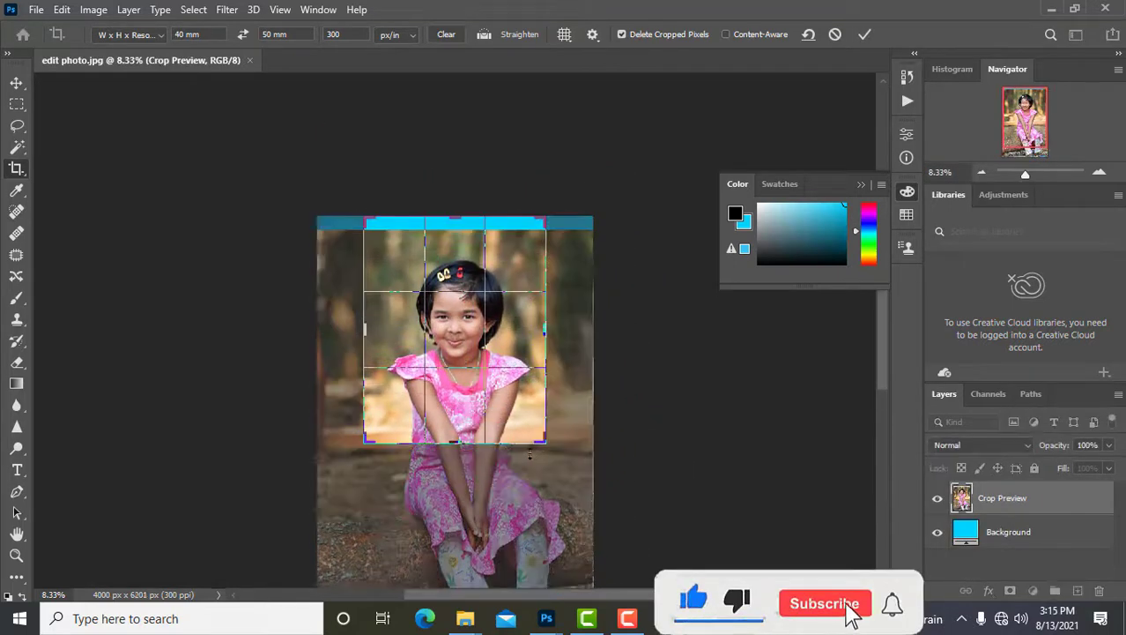
pyautogui.moveTo(543, 438); pyautogui.dragTo(520, 407)
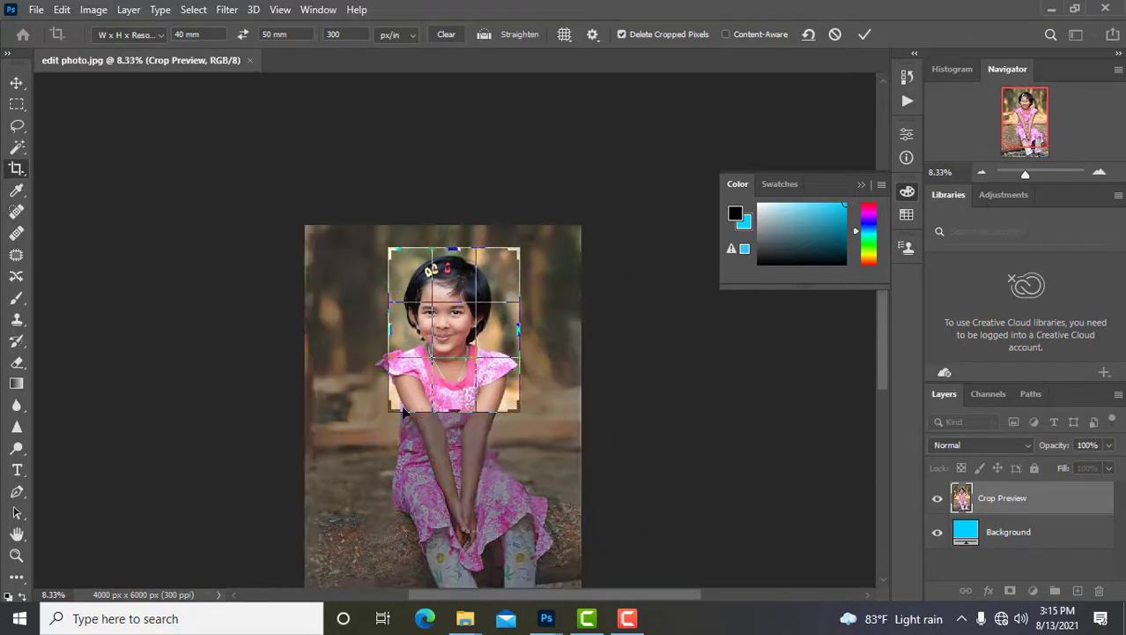
pyautogui.moveTo(385, 409)
pyautogui.mouseDown()
pyautogui.moveTo(370, 404)
pyautogui.moveTo(386, 415)
pyautogui.mouseUp()
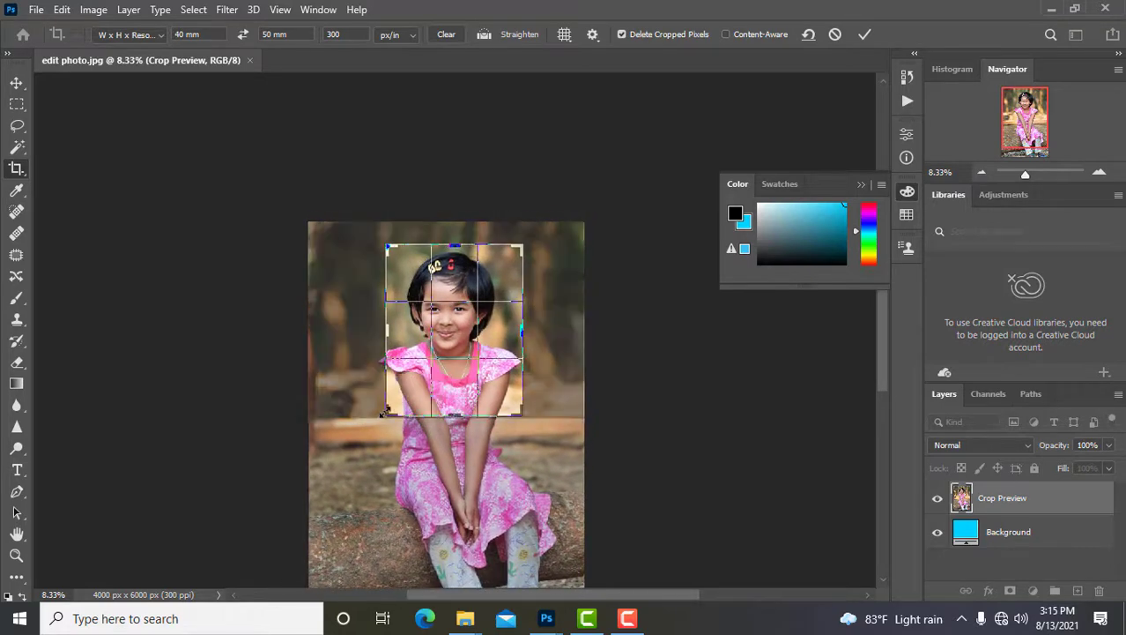
pyautogui.moveTo(523, 419); pyautogui.dragTo(551, 386)
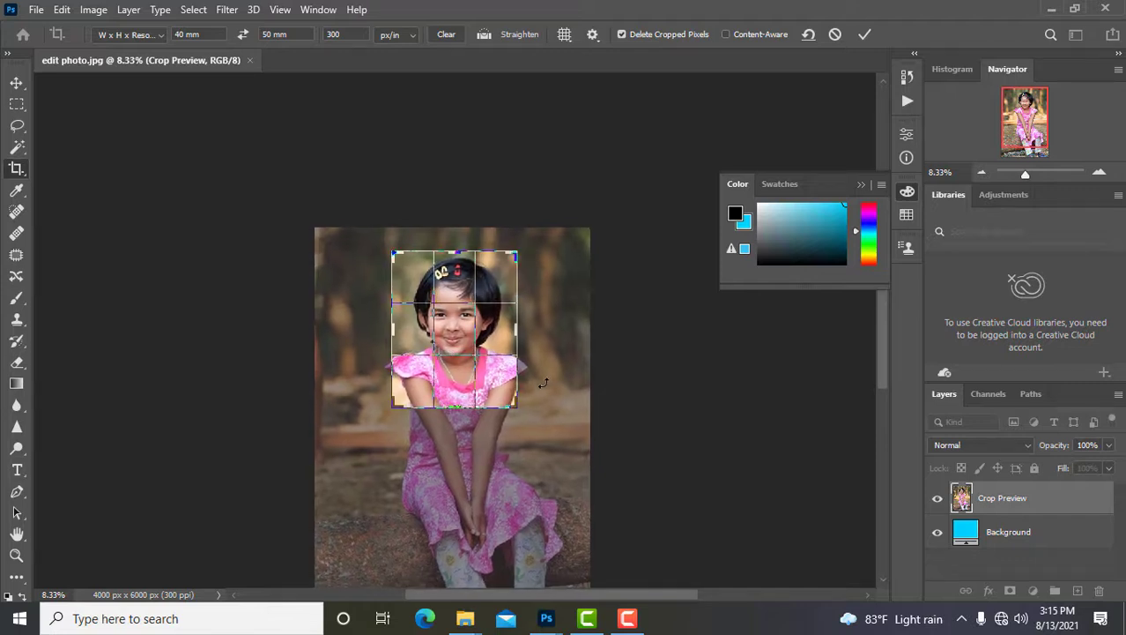
pyautogui.press('Return')
# - Trace a Pen path from outside the photo's right edge along the girl's shoulder and over her hair to the opposite ear
pyautogui.hotkey('ctrl', '+')
pyautogui.hotkey('ctrl', '+')
pyautogui.hotkey('ctrl', '+')
pyautogui.hotkey('ctrl', '+')
pyautogui.hotkey('ctrl', '+')
pyautogui.hotkey('ctrl', '+')
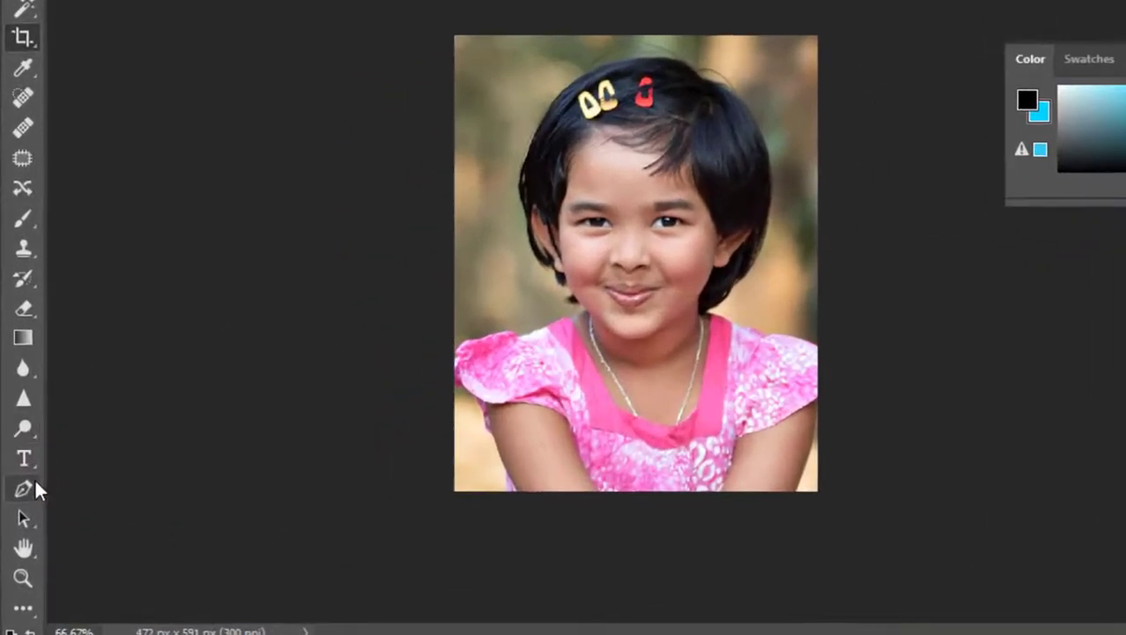
pyautogui.click(18, 491)
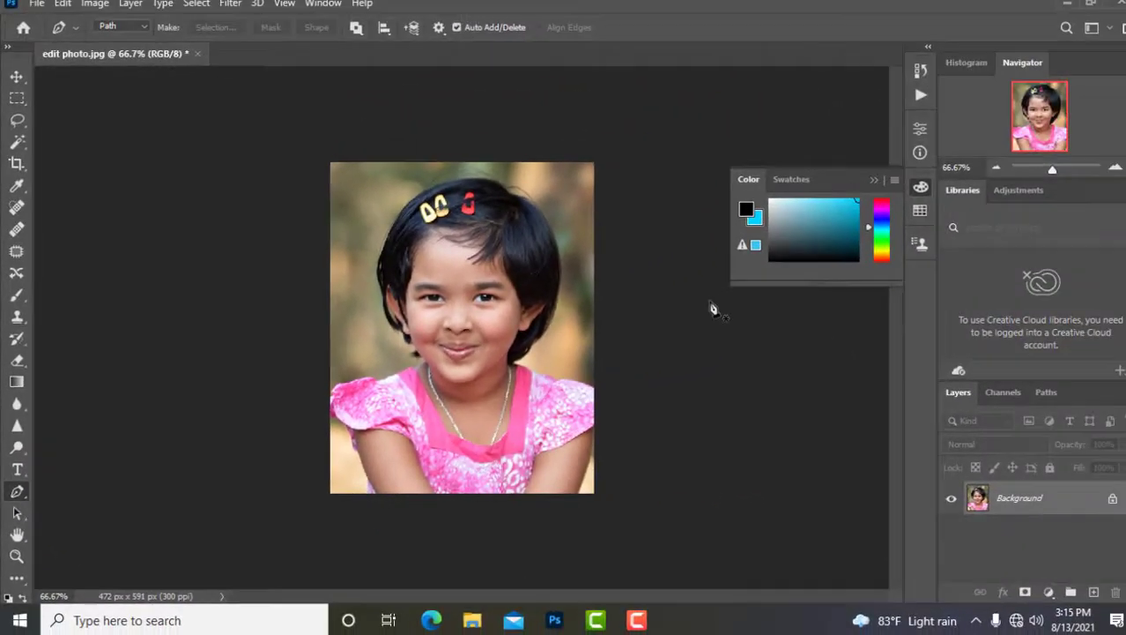
pyautogui.hotkey('ctrl', '+')
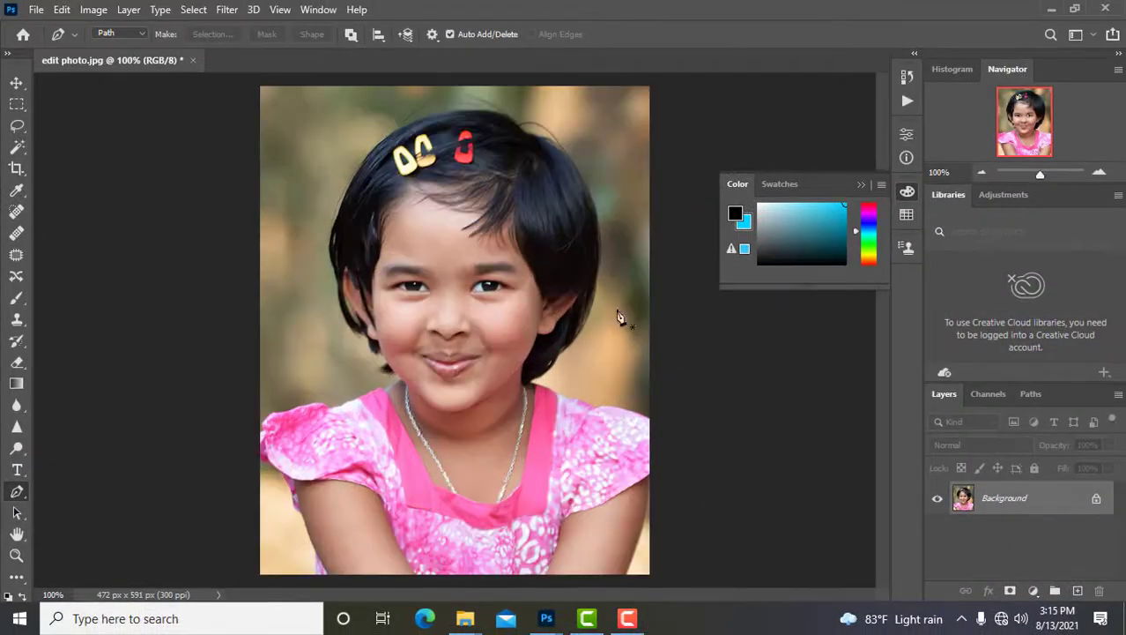
pyautogui.click(701, 379)
pyautogui.moveTo(652, 425); pyautogui.dragTo(601, 408)
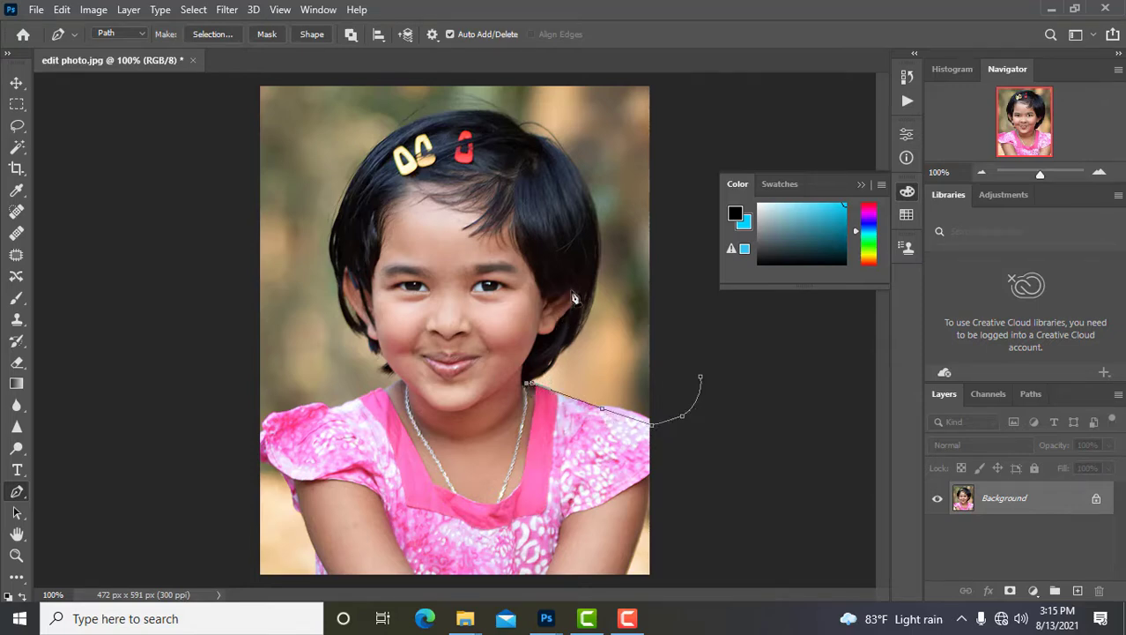
pyautogui.moveTo(599, 258); pyautogui.dragTo(587, 194)
pyautogui.moveTo(541, 137); pyautogui.dragTo(489, 113)
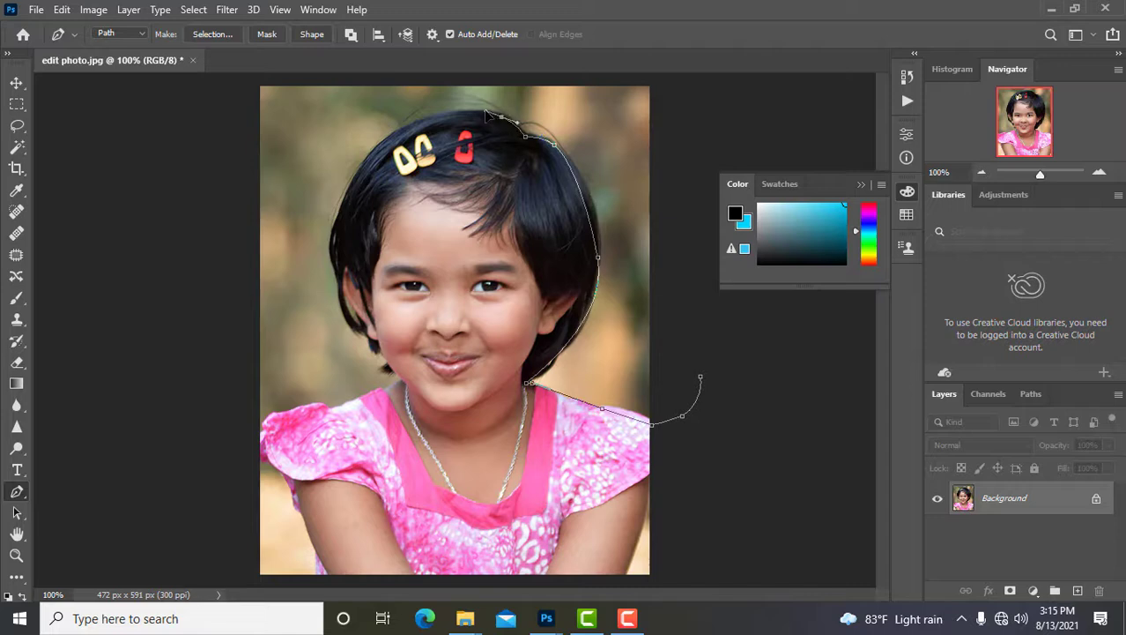
pyautogui.moveTo(375, 157); pyautogui.dragTo(343, 214)
pyautogui.moveTo(334, 253); pyautogui.dragTo(342, 302)
# - Continue the path down the hair ends beside the cheek to the neck and across the shoulder at the photo's left side
pyautogui.scroll(1, 341, 283)
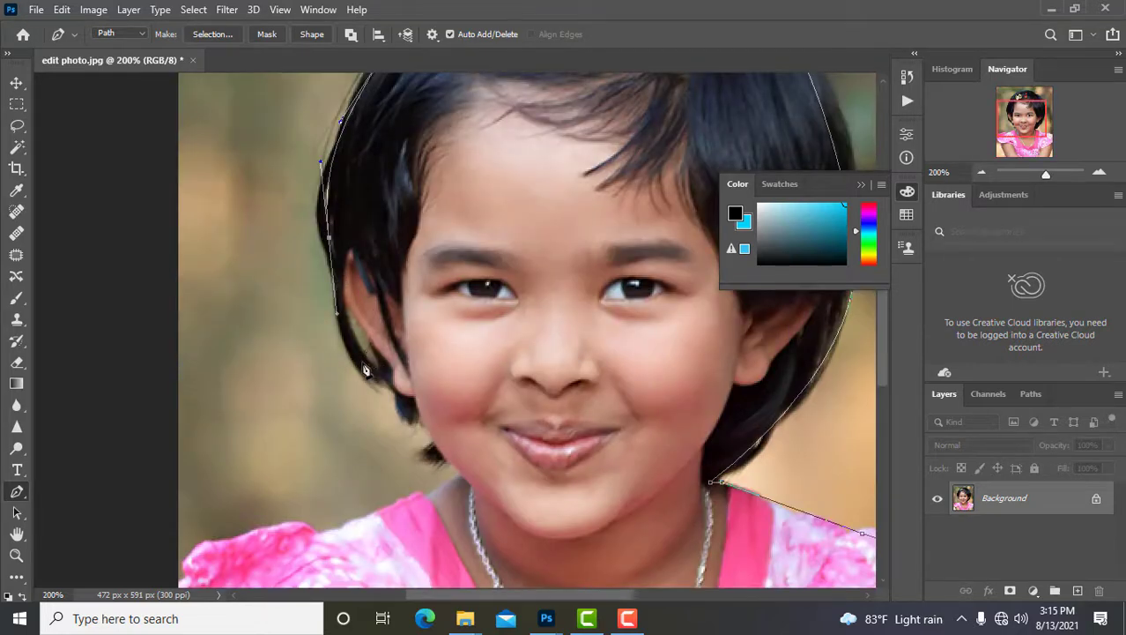
pyautogui.moveTo(389, 388); pyautogui.dragTo(426, 435)
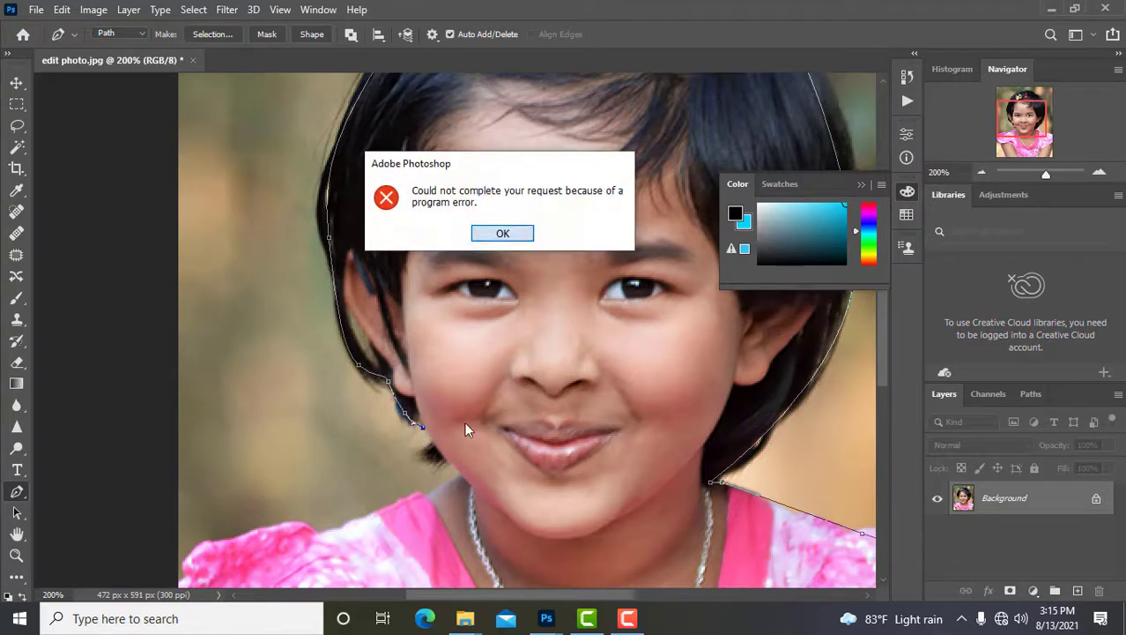
pyautogui.press('Return')
pyautogui.scroll(-3, 513, 266)
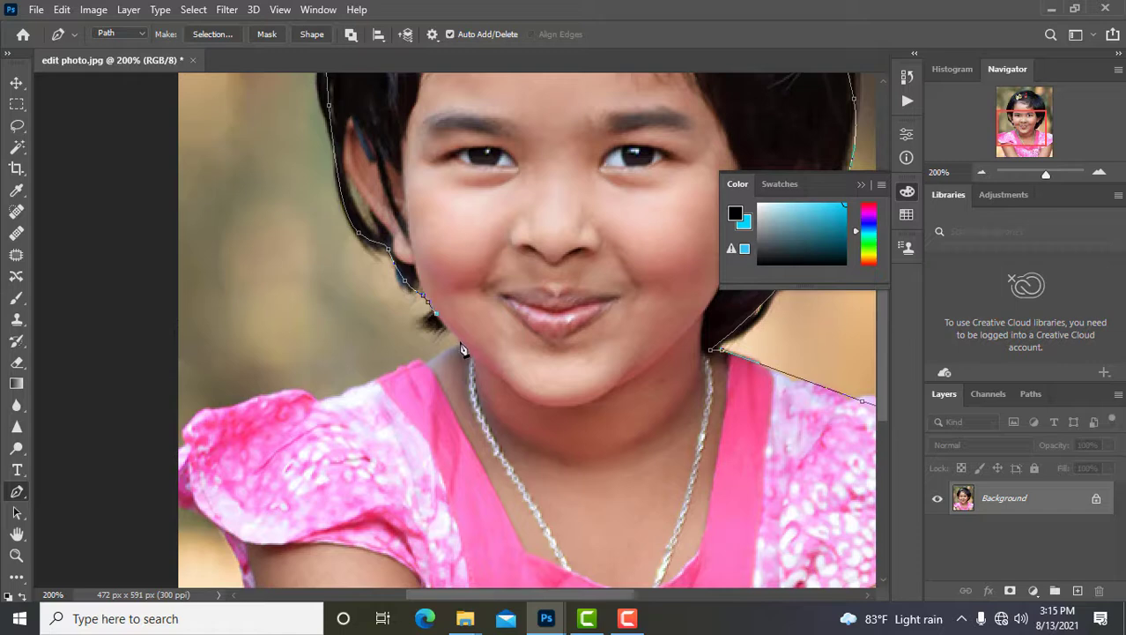
pyautogui.click(321, 401)
pyautogui.moveTo(252, 398); pyautogui.dragTo(188, 431)
# - Run the path down the outer edge of the arm and loop it around outside the canvas towards its starting point
pyautogui.hotkey('ctrl', '-')
pyautogui.hotkey('ctrl', '-')
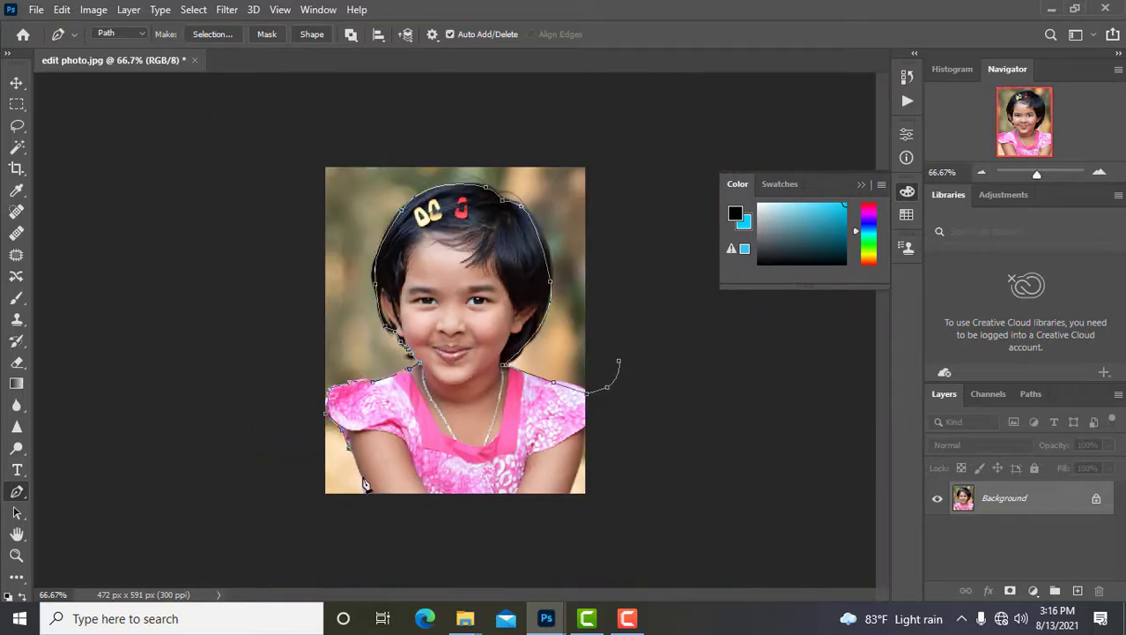
pyautogui.moveTo(362, 474); pyautogui.dragTo(363, 493)
pyautogui.moveTo(326, 527)
pyautogui.mouseDown()
pyautogui.moveTo(193, 249)
pyautogui.moveTo(228, 149)
pyautogui.moveTo(507, 108)
pyautogui.moveTo(661, 318)
pyautogui.mouseUp()
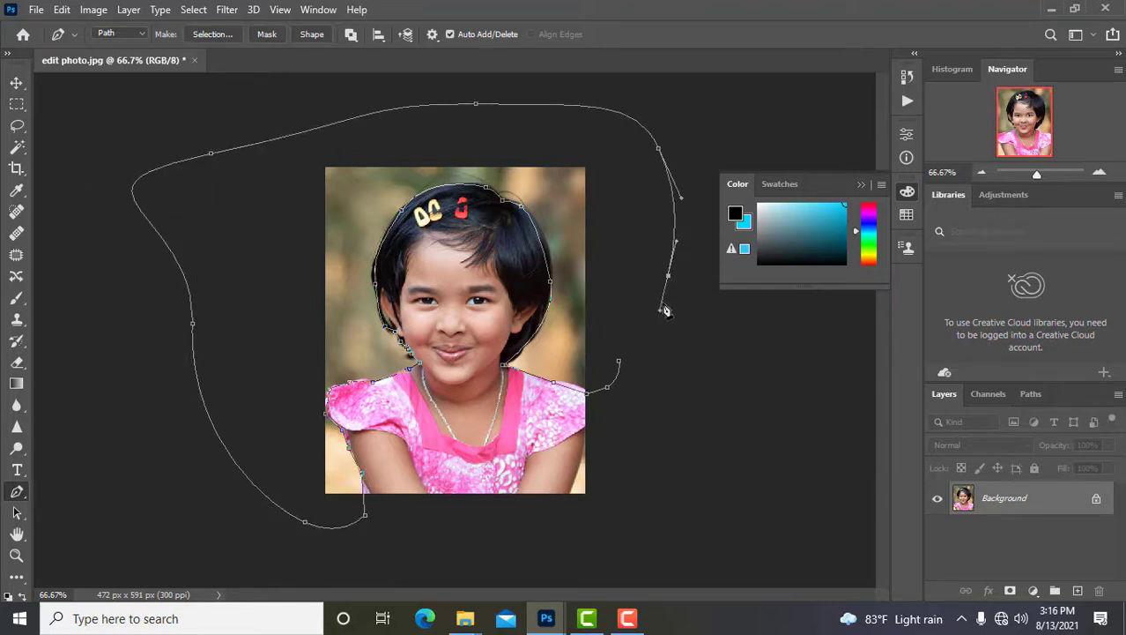
# - Turn the path into a selection, fill the area behind the girl with the cyan background colour, and deselect
pyautogui.hotkey('ctrl', 'Return')
pyautogui.press('BackSpace')
pyautogui.hotkey('ctrl', 'd')
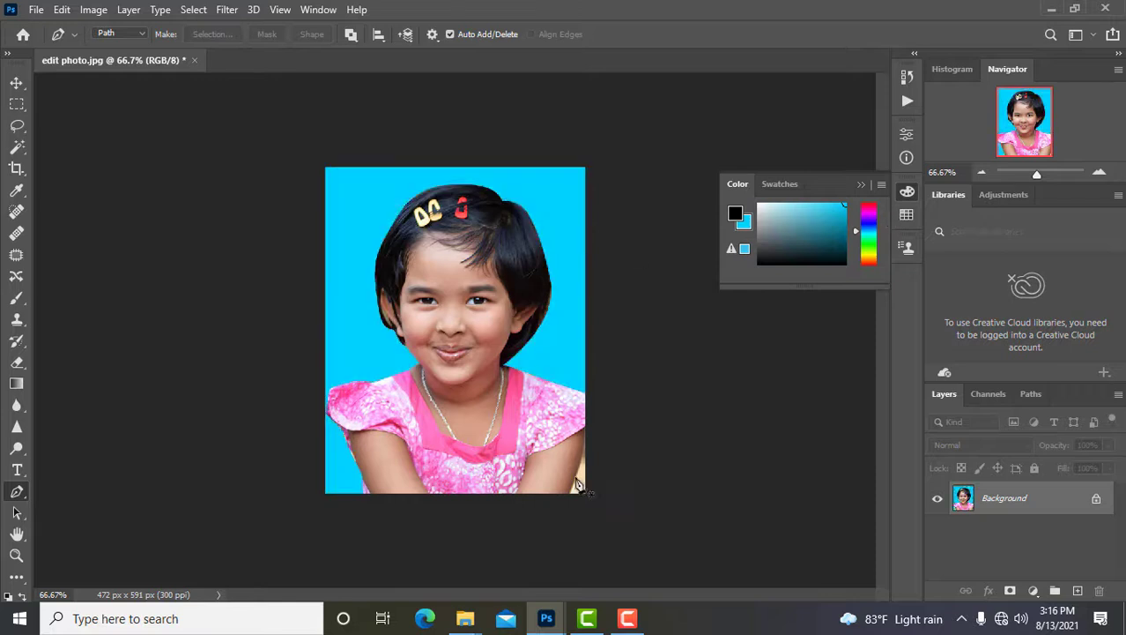
# - Outline the leftover background patch beside the arm in the photo's lower-right corner with the Pen tool, fill it with cyan, and deselect
pyautogui.moveTo(586, 445); pyautogui.dragTo(583, 464)
pyautogui.click(589, 505)
pyautogui.click(596, 476)
pyautogui.click(602, 438)
pyautogui.hotkey('ctrl', 'Return')
pyautogui.press('BackSpace')
pyautogui.hotkey('ctrl', 'd')
# - Examine the girl's cut-out edges against the cyan background at different magnifications
pyautogui.hotkey('ctrl', '-')
pyautogui.hotkey('ctrl', '-')
pyautogui.hotkey('ctrl', '+')
pyautogui.hotkey('ctrl', '+')
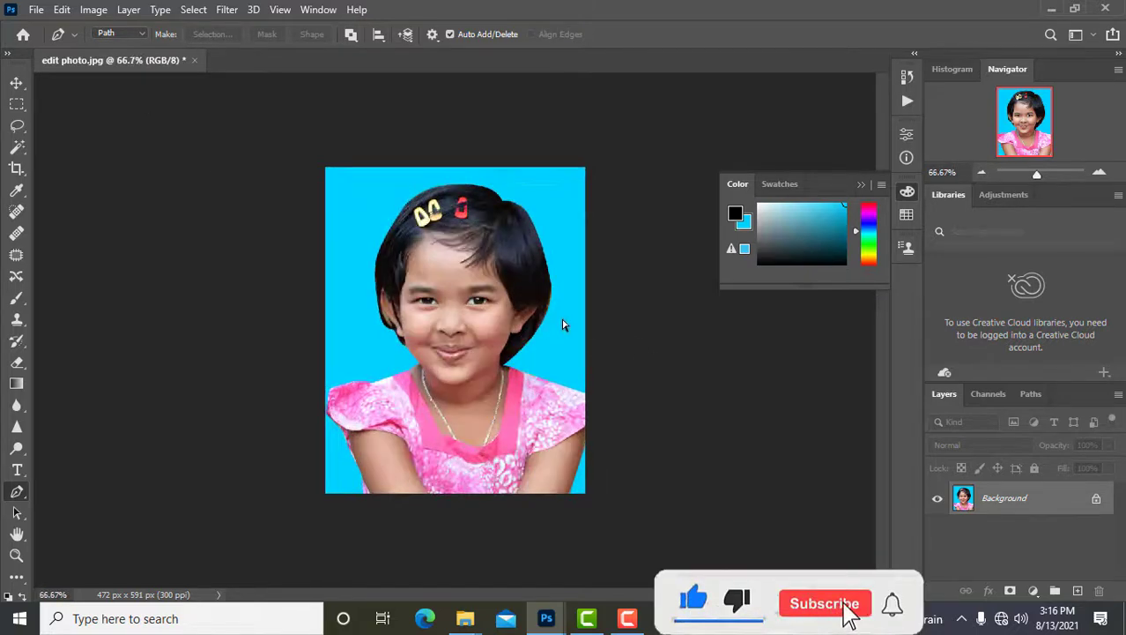
pyautogui.hotkey('ctrl', '+')
pyautogui.hotkey('ctrl', '-')
pyautogui.hotkey('ctrl', '-')
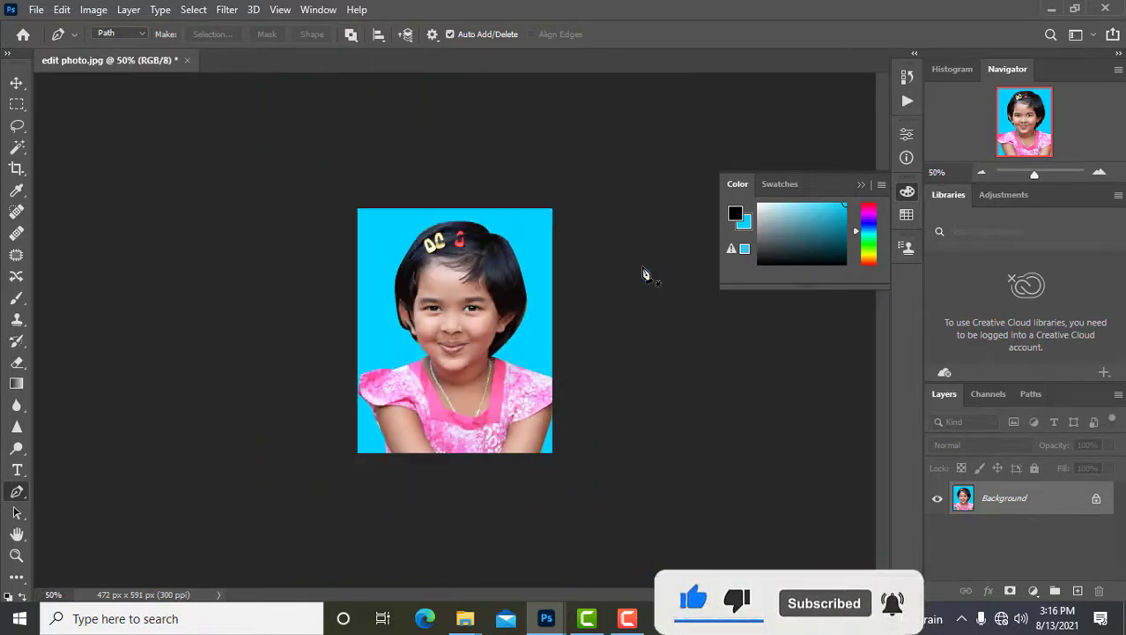
pyautogui.hotkey('ctrl', '+')
pyautogui.hotkey('ctrl', '+')
pyautogui.hotkey('ctrl', '-')
pyautogui.hotkey('ctrl', '-')
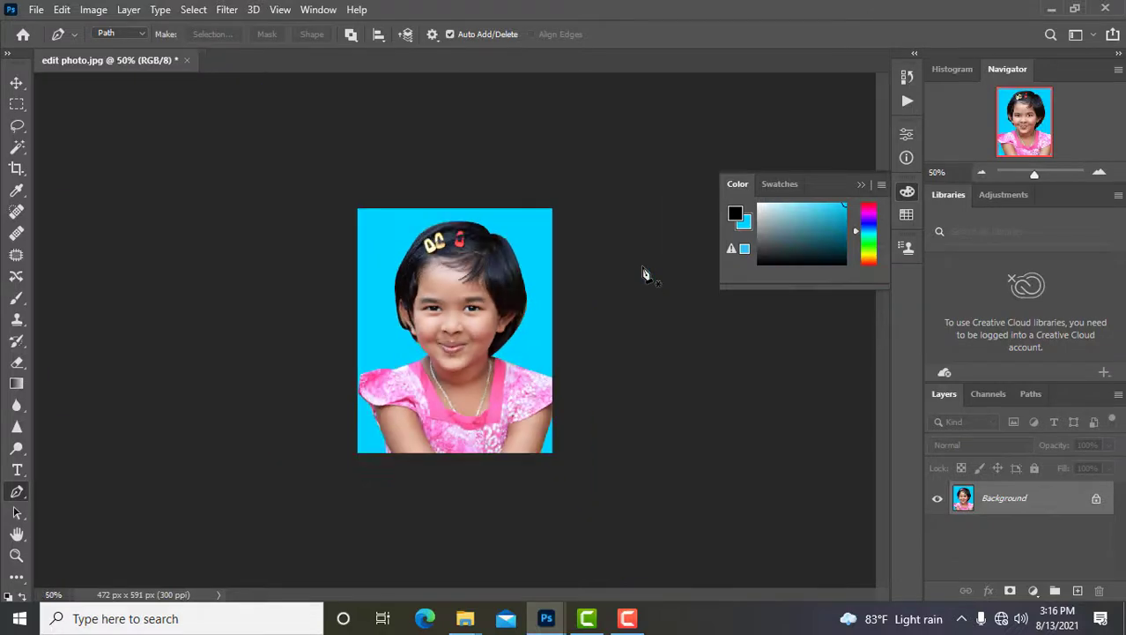